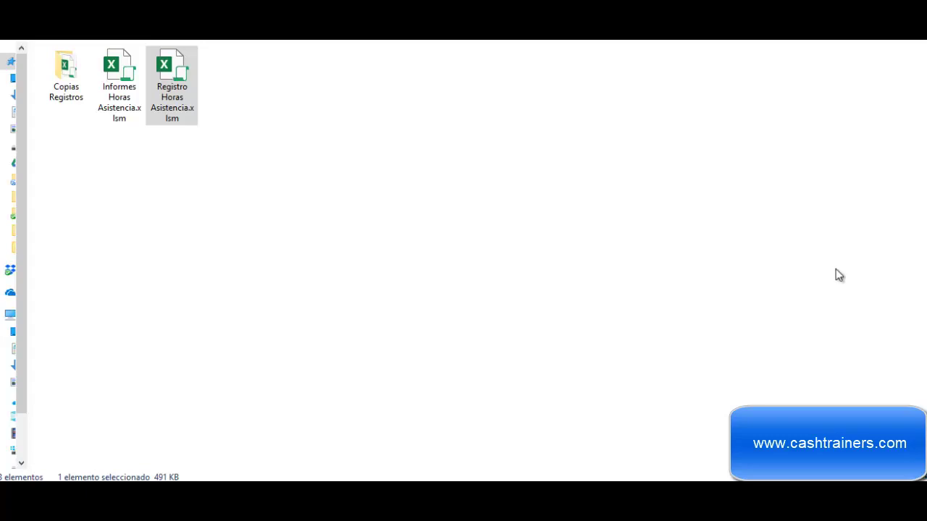
Step: Open Registro Horas Asistencia.xlsm from the working folder in Excel
left_click(221, 121)
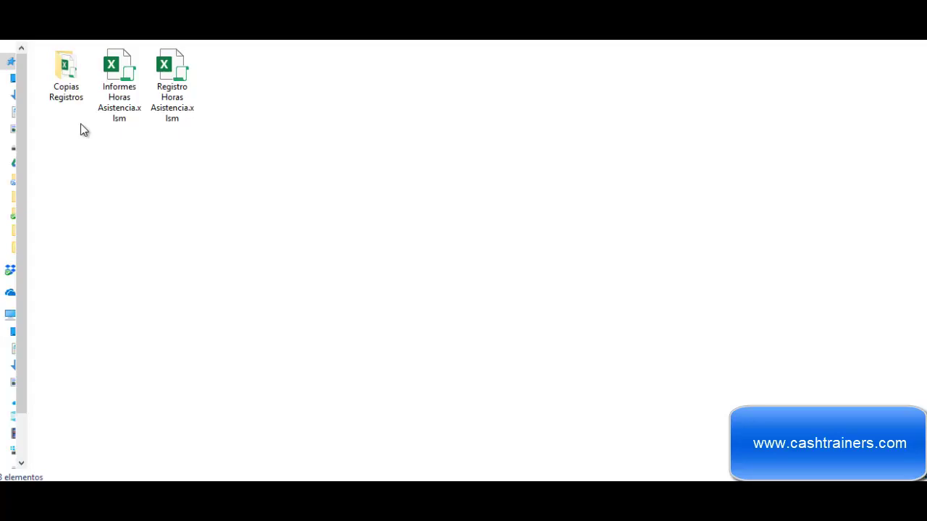
left_click_drag(66, 123, 238, 150)
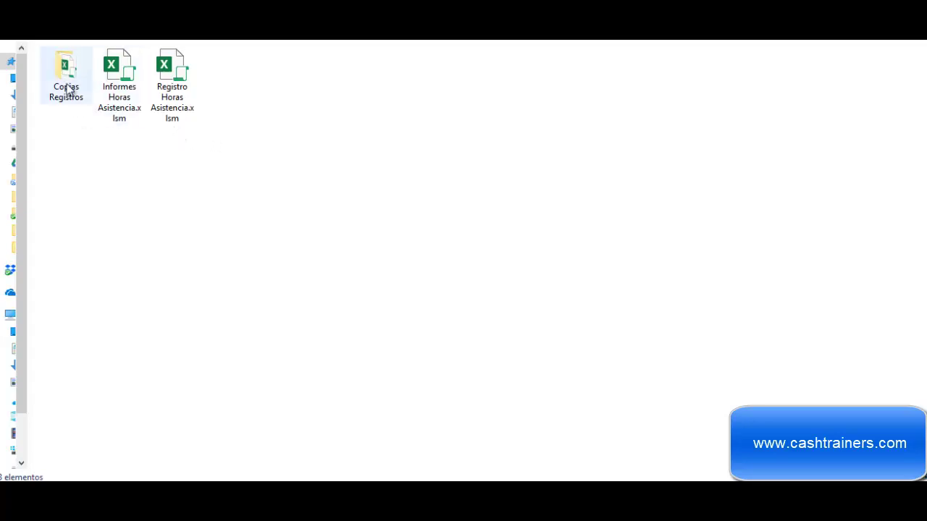
left_click(185, 102)
double_click(185, 102)
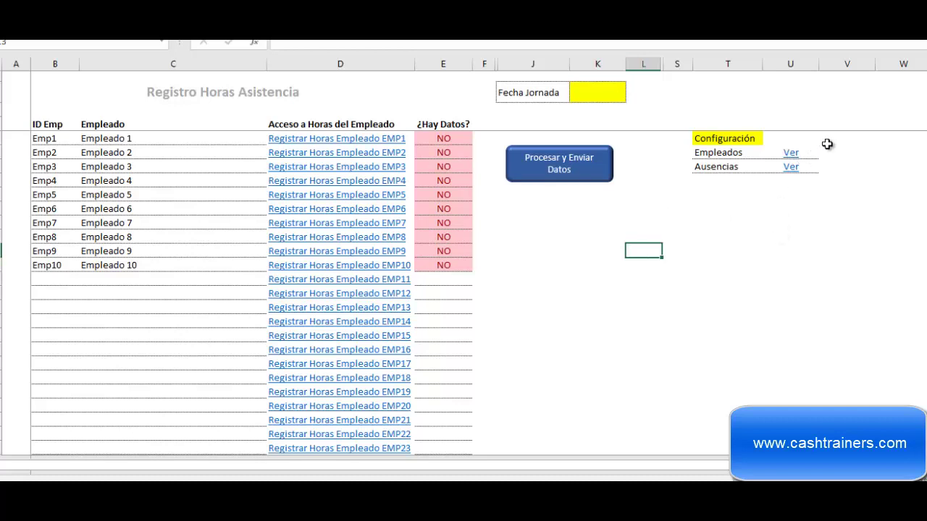
left_click(791, 154)
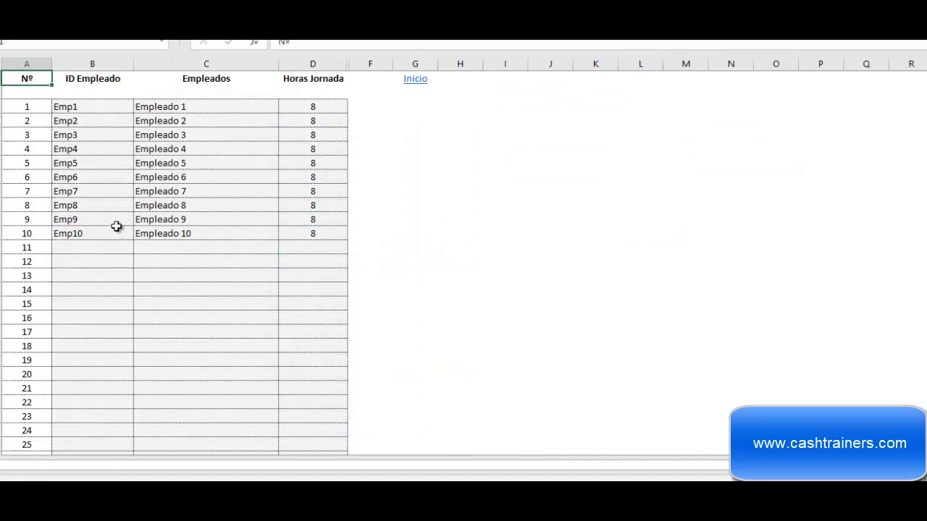
left_click(422, 86)
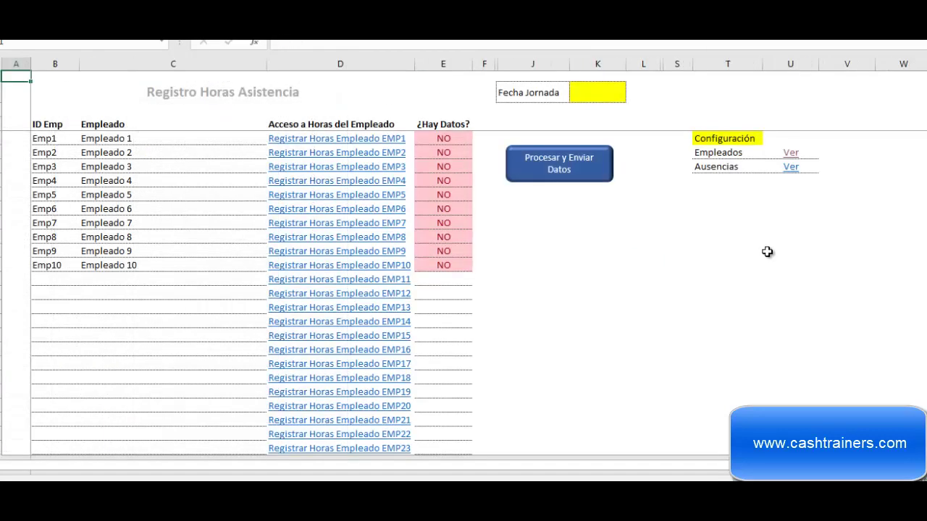
left_click(810, 184)
left_click(792, 167)
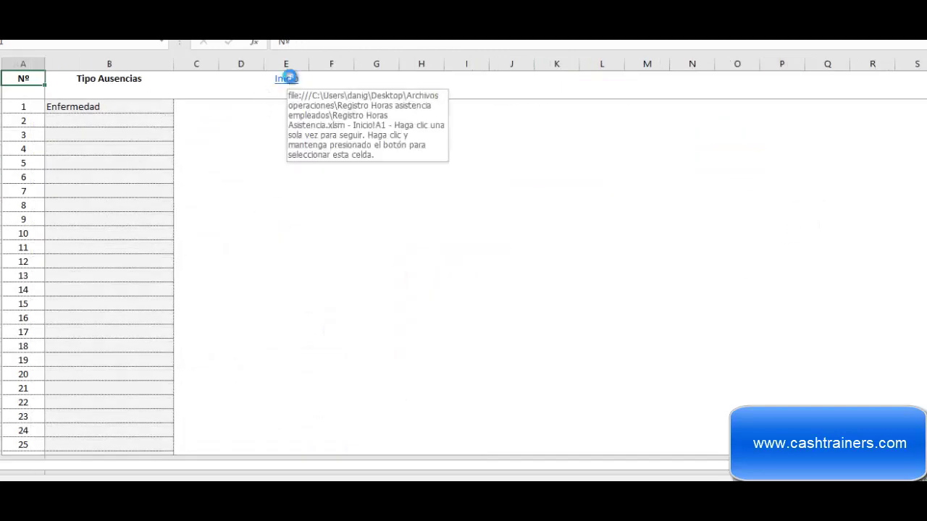
left_click(295, 85)
left_click(759, 310)
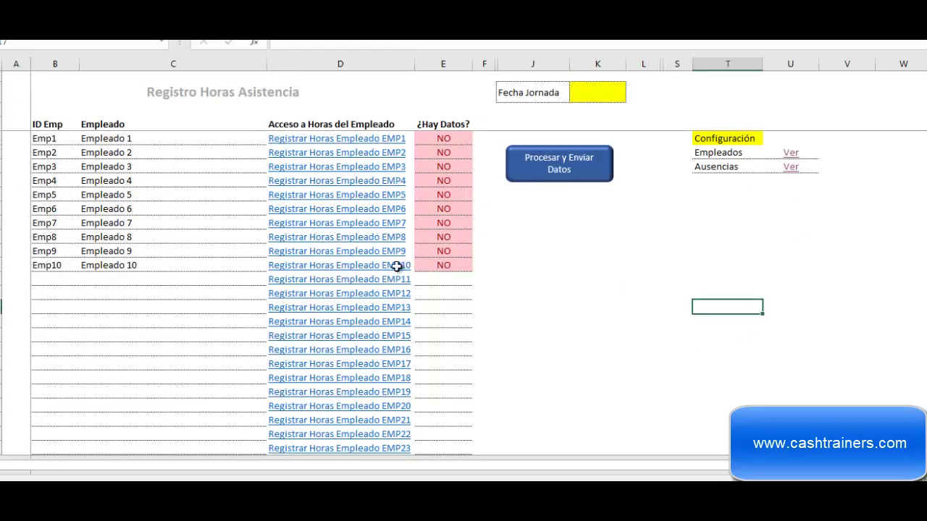
scroll(82, 318, "down", 7)
scroll(84, 335, "down", 6)
scroll(84, 335, "down", 7)
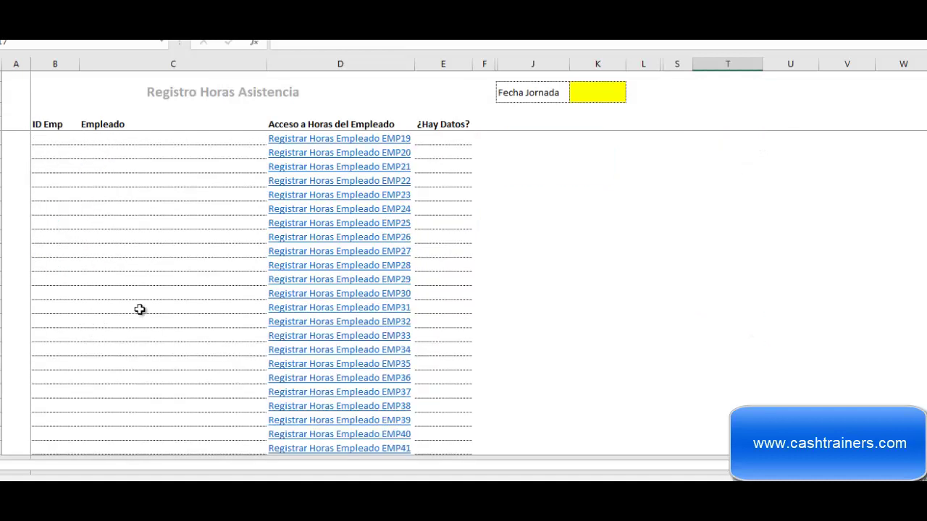
scroll(141, 312, "up", 6)
left_click(666, 304)
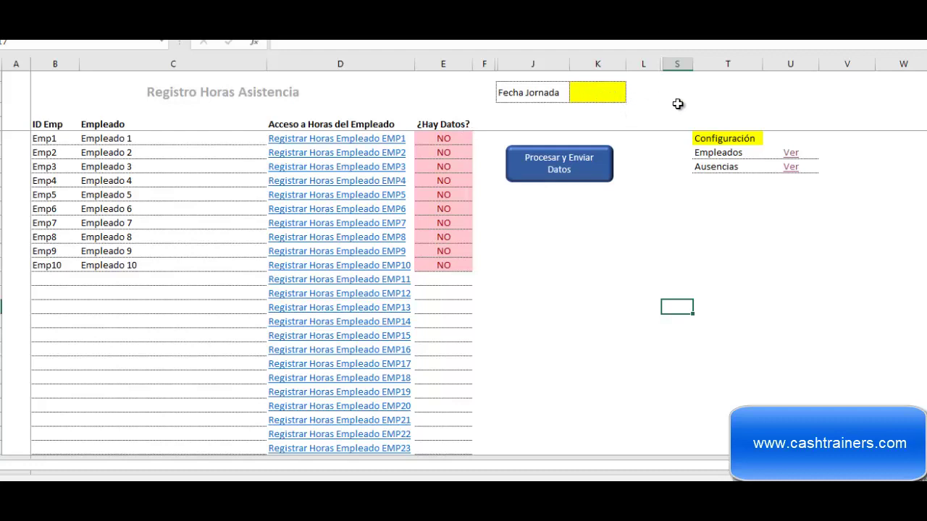
left_click(723, 92)
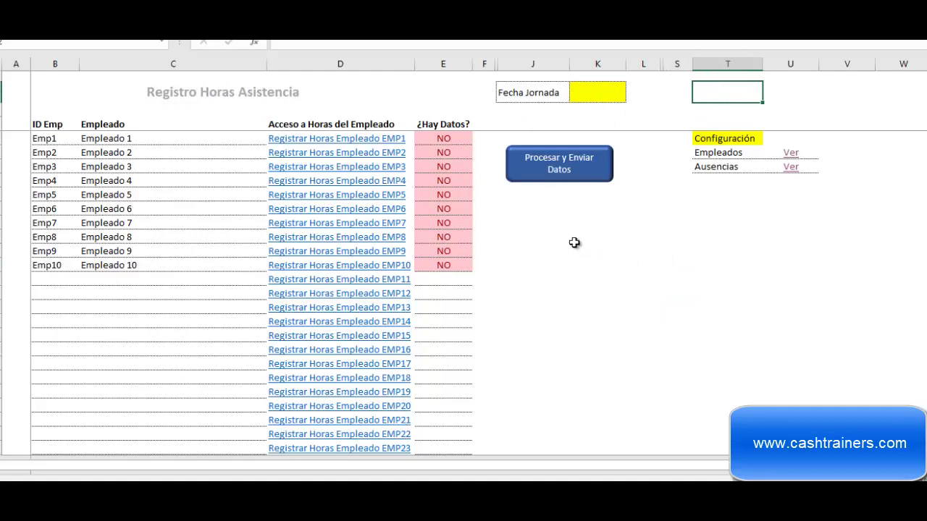
left_click(642, 248)
Step: On the EMP1 sheet, enter 8:00 as the row 1 start and 16:00 as the end time
left_click(355, 139)
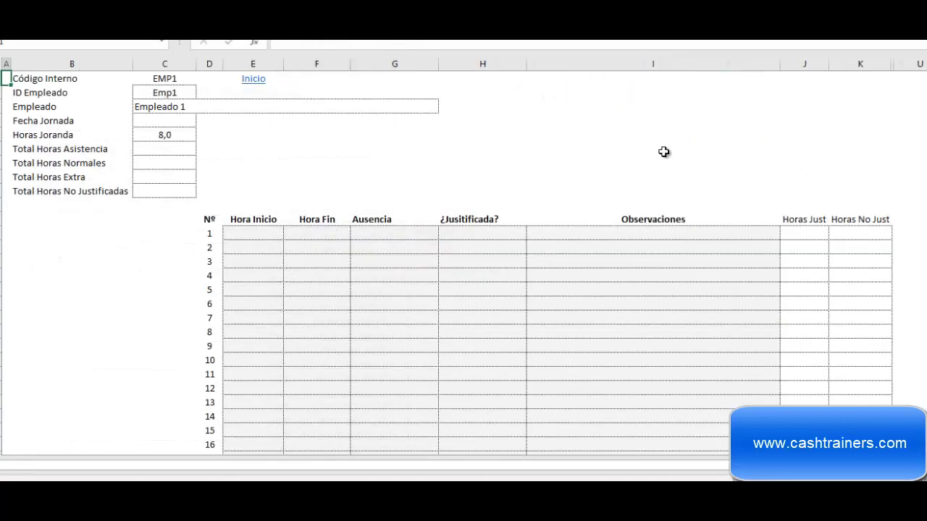
left_click(685, 125)
left_click(253, 233)
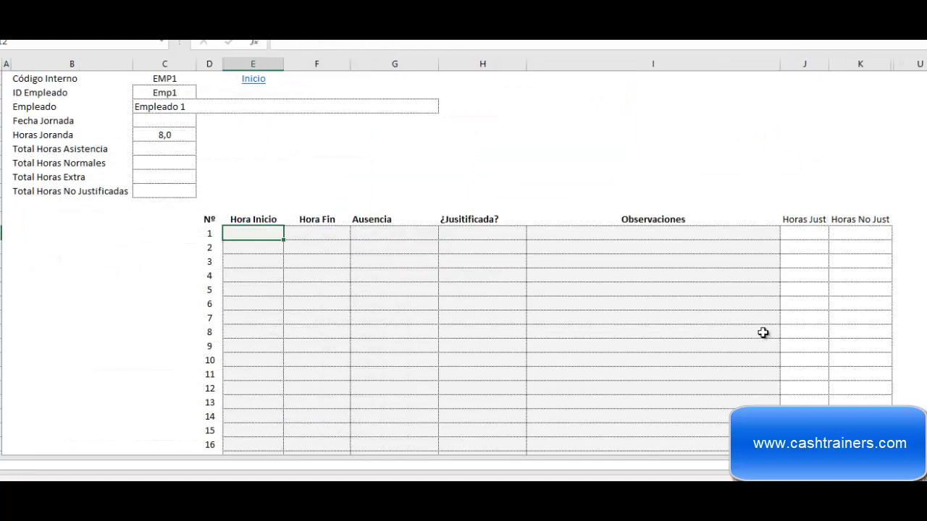
type("8:")
type("00")
key("Tab")
type("16:")
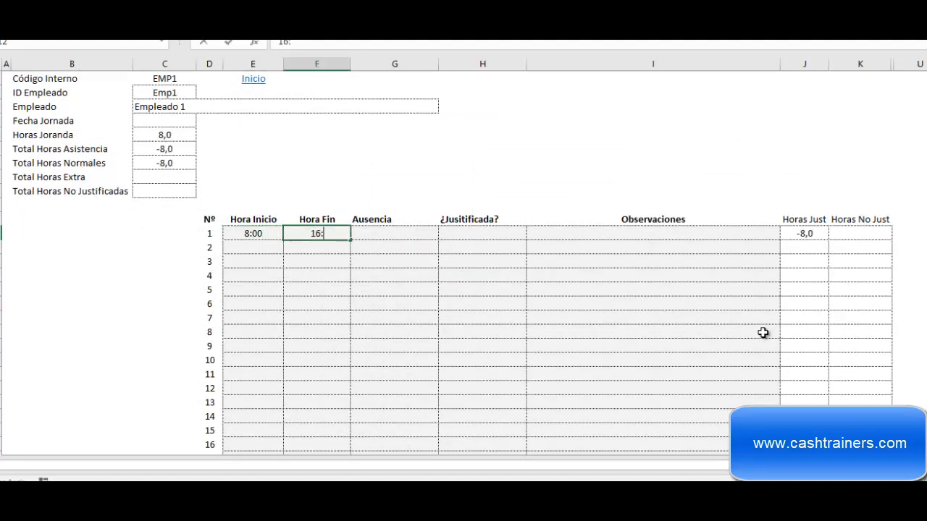
type("00")
key("Tab")
key("Tab")
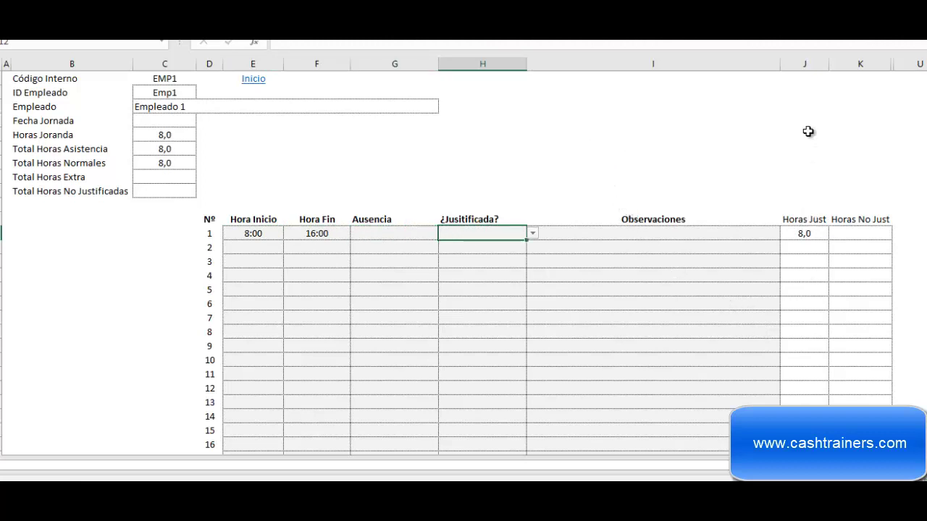
Step: Correct the row 1 end time to 17:00, giving 9,0 hours with 1,0 extra
left_click(311, 238)
type("1")
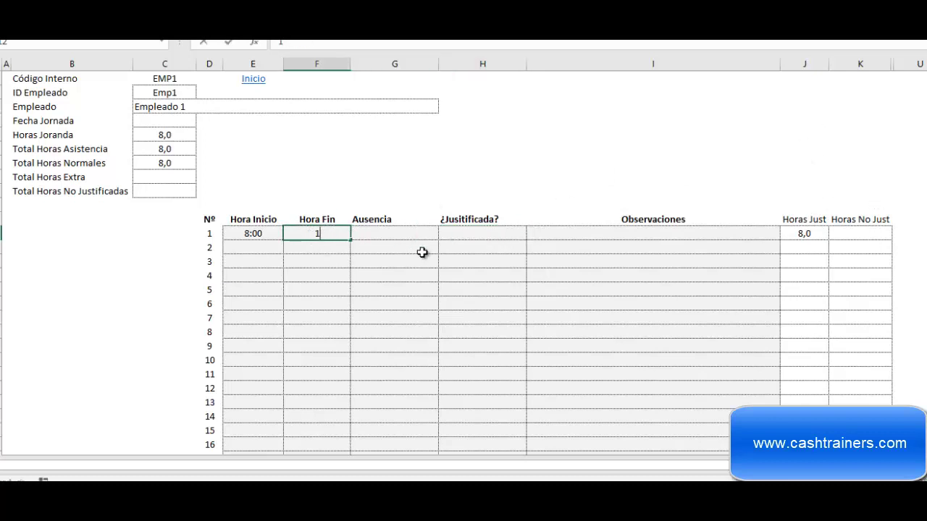
type("7:00")
key("Tab")
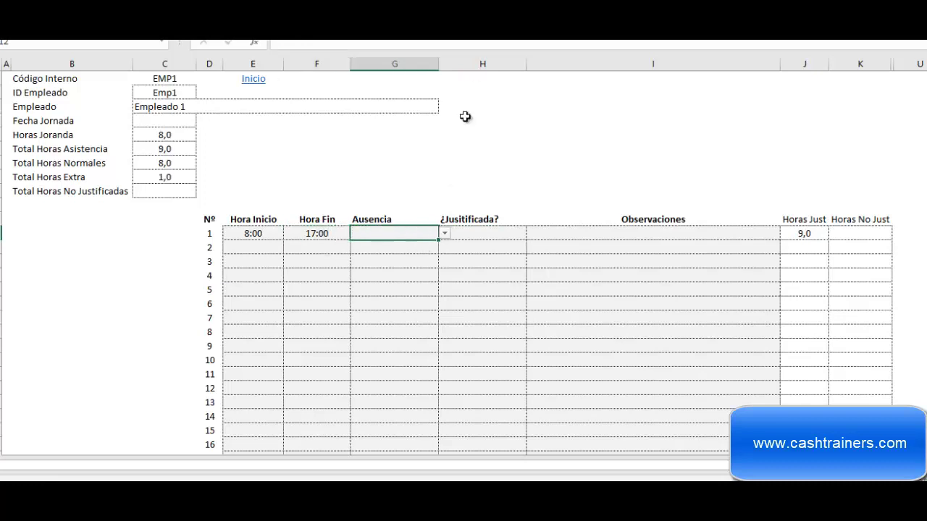
left_click(706, 191)
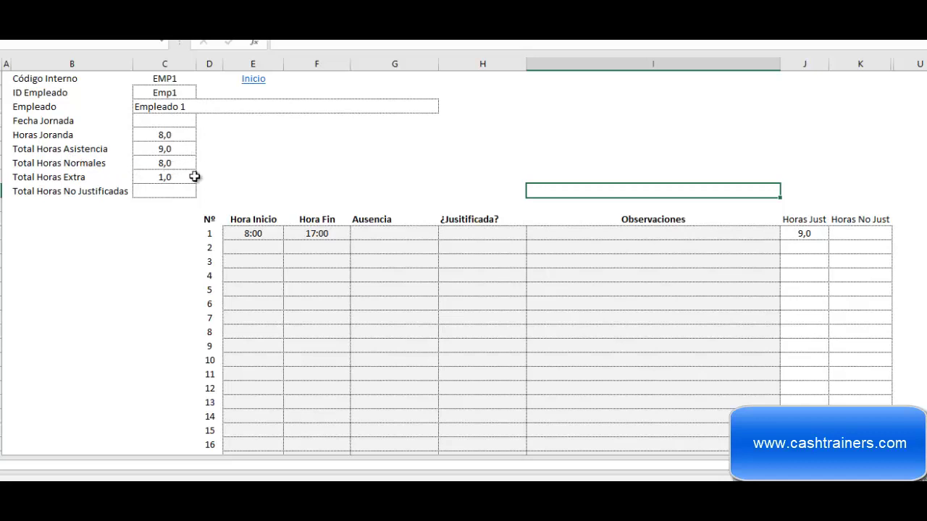
left_click(341, 166)
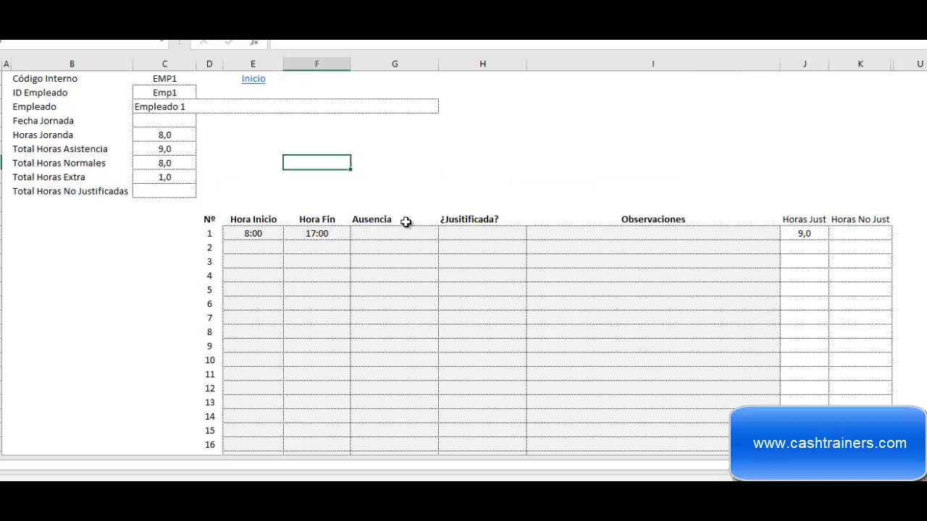
left_click(410, 166)
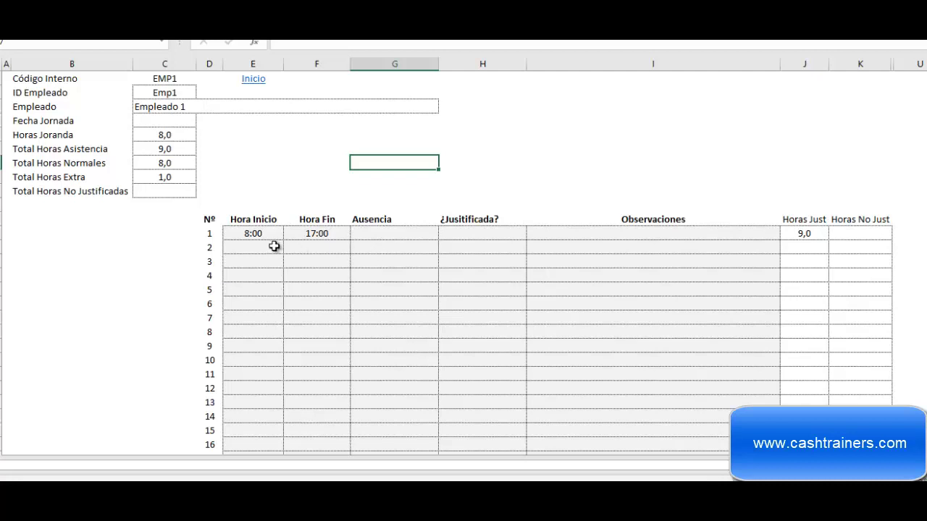
left_click(250, 233)
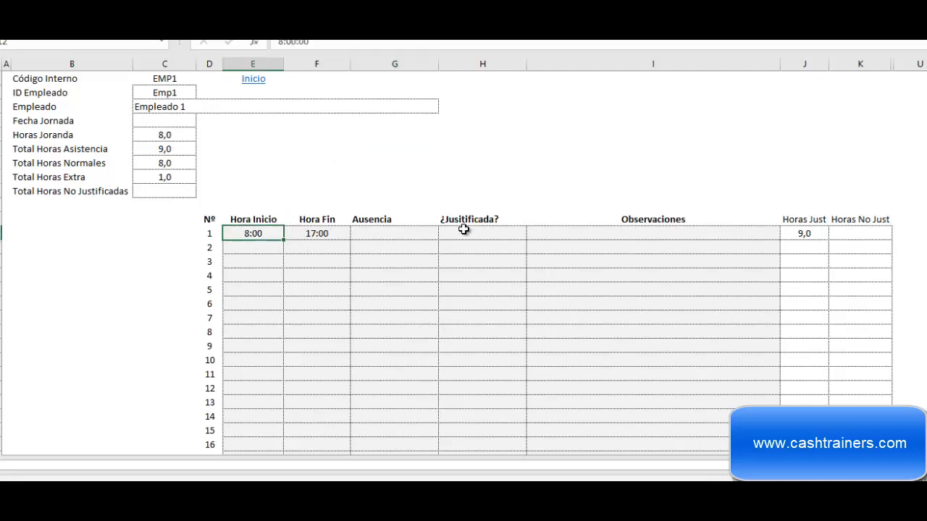
Step: On Employee 2's sheet, enter 8:00 to 11:00 in row 1
left_click(251, 78)
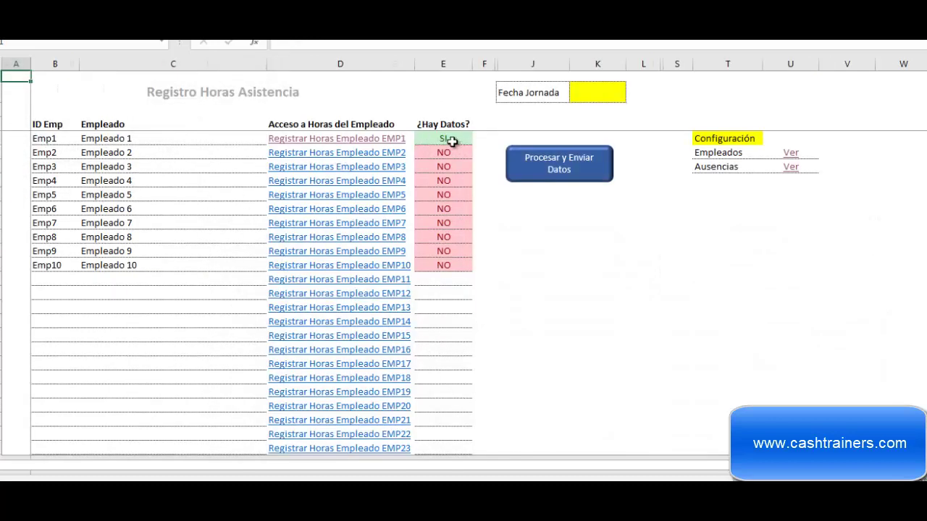
left_click(384, 153)
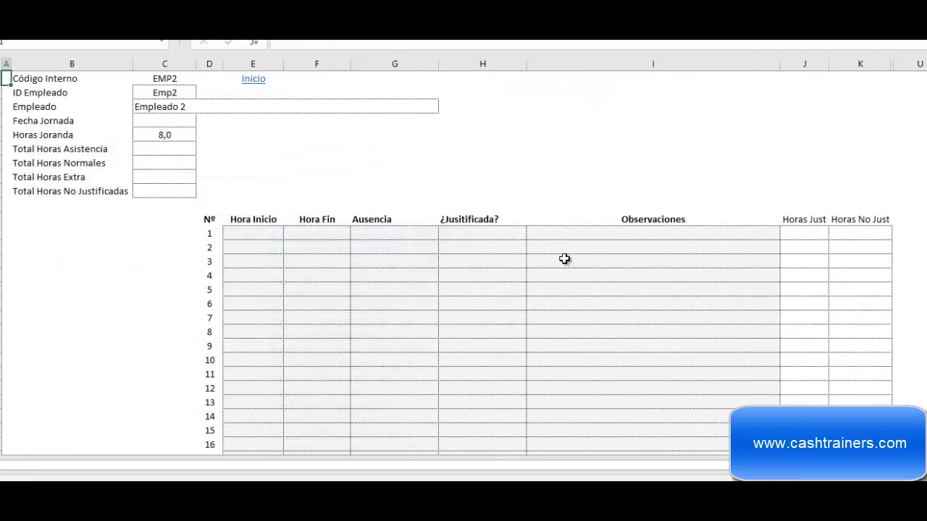
left_click(260, 232)
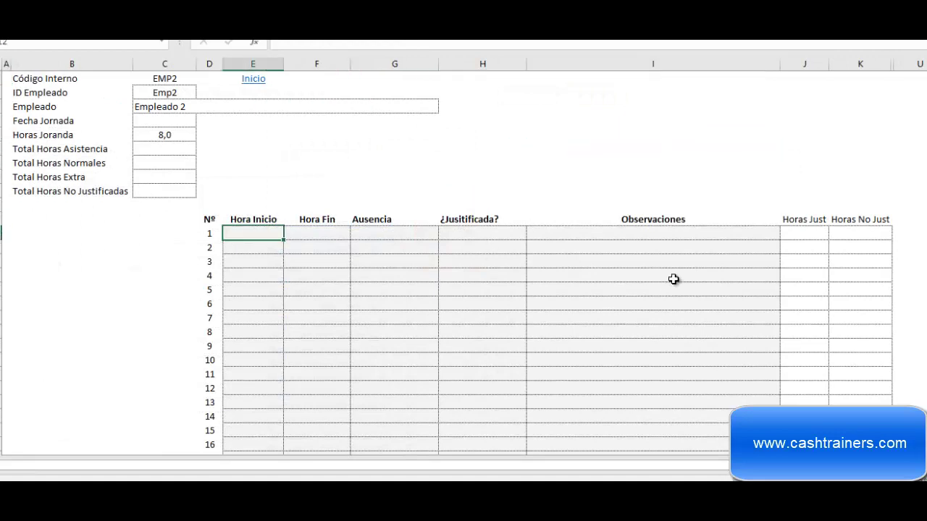
type("8:00")
key("Tab")
type("11:")
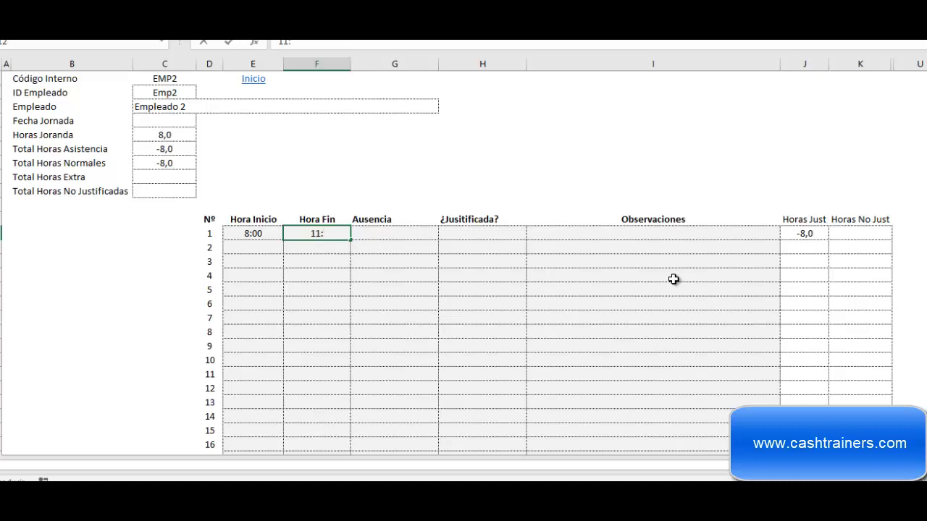
type("00")
key("Tab")
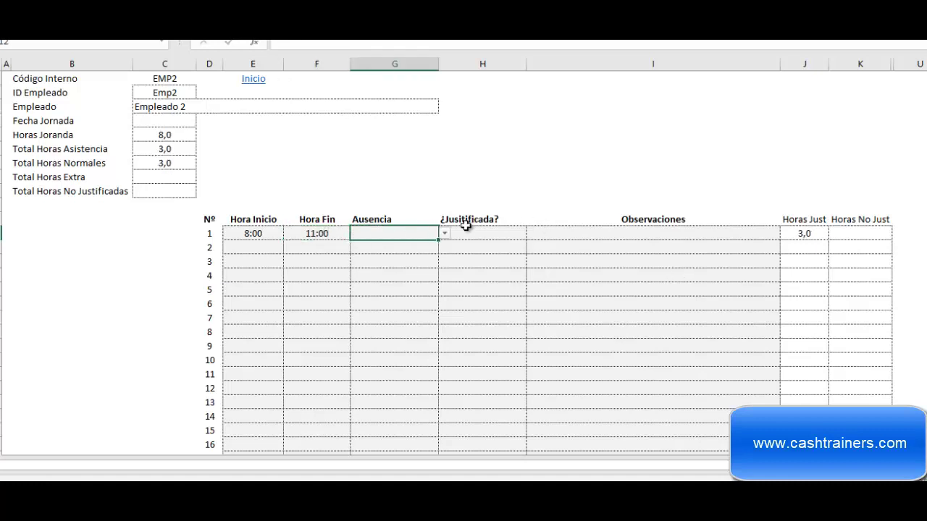
Step: Mark the row 1 absence as Enfermedad, justified NO
left_click(444, 233)
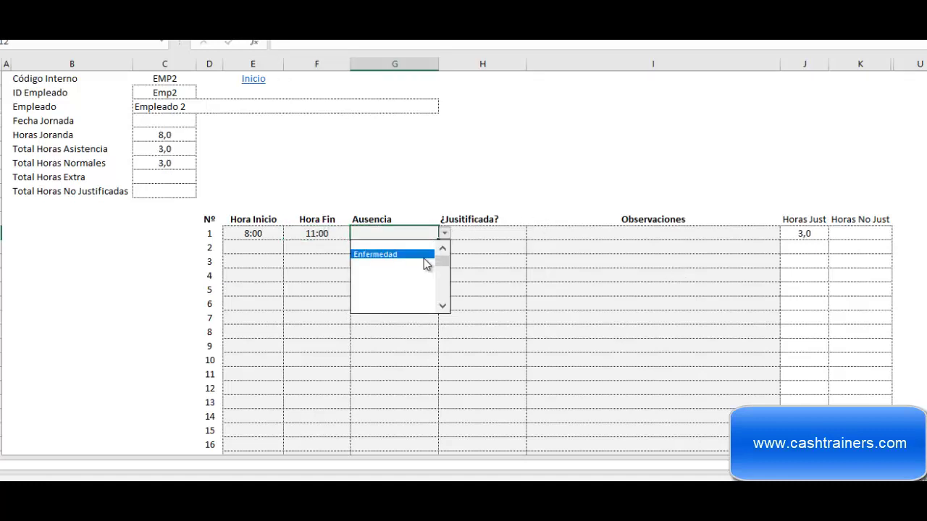
left_click(424, 257)
key("Tab")
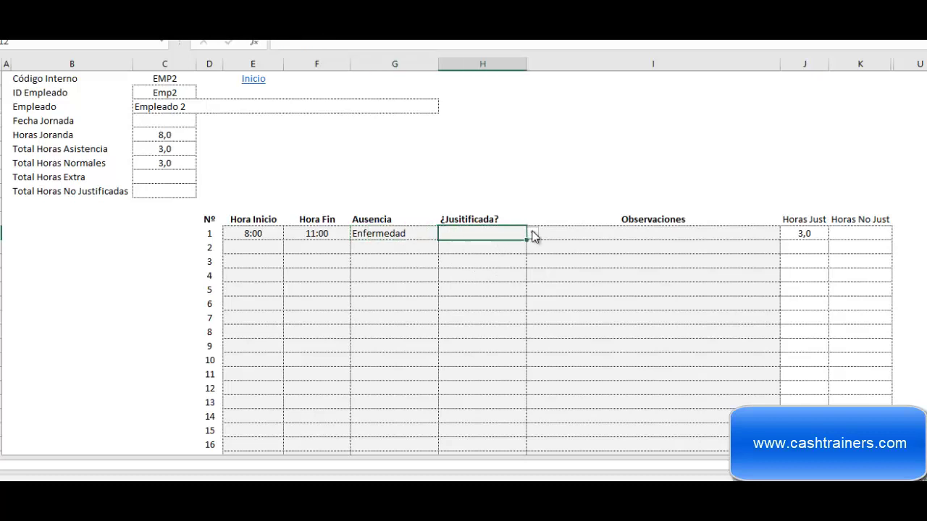
left_click(532, 233)
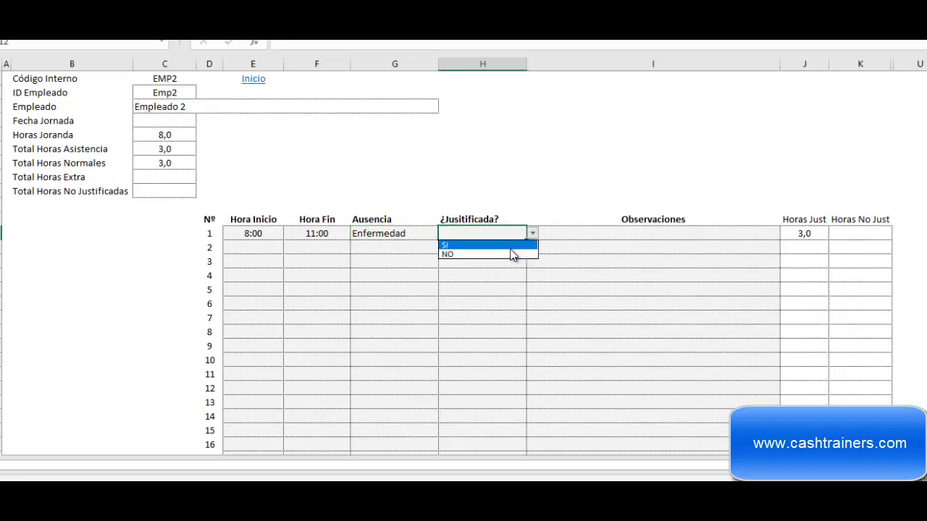
left_click(511, 246)
left_click(572, 160)
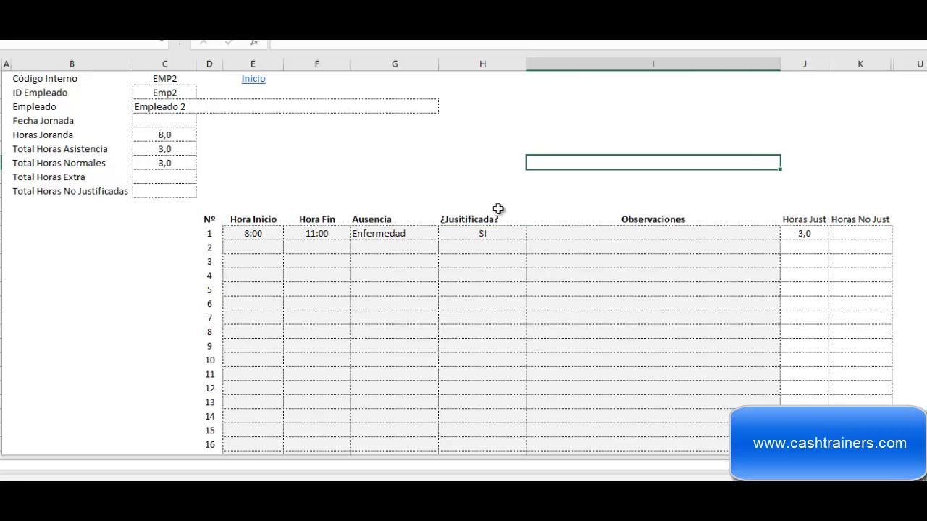
left_click(501, 230)
left_click(532, 233)
left_click(525, 255)
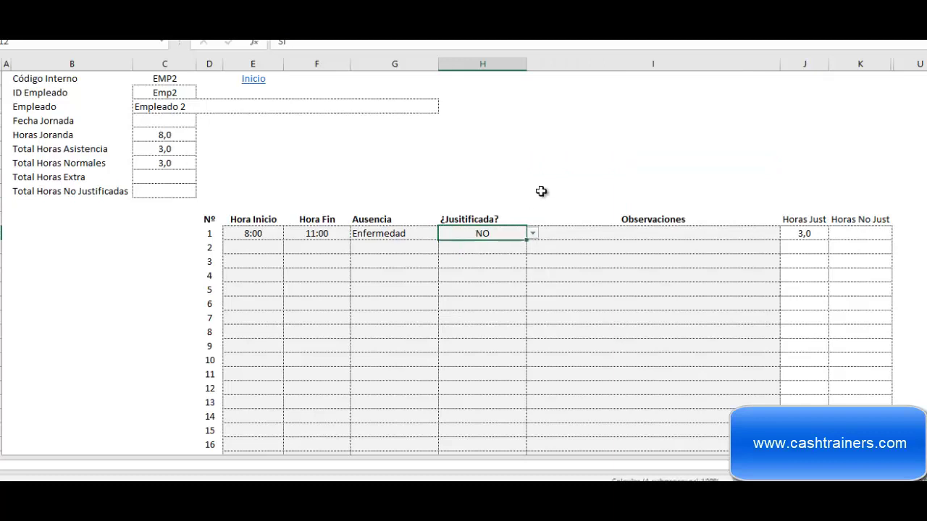
left_click(545, 163)
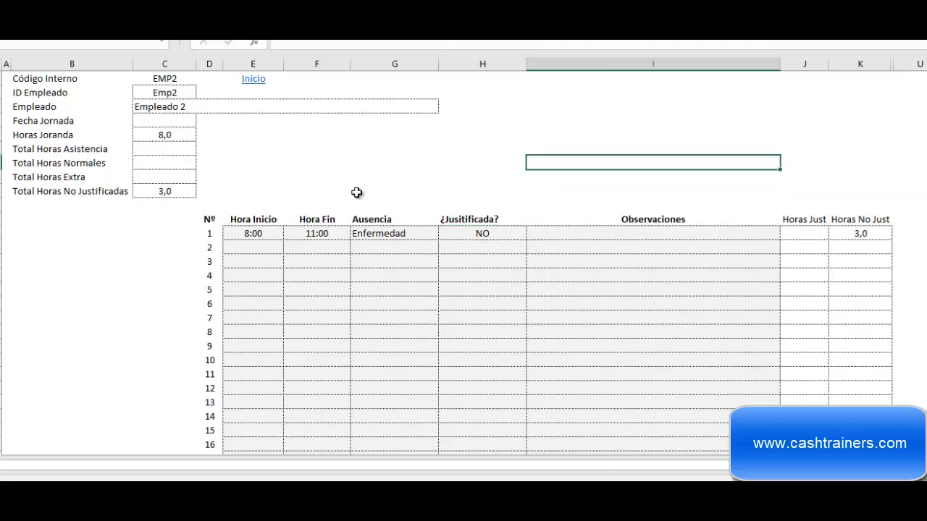
Step: Log 11:00 to 16:00 worked in row 2 and return to the Inicio sheet
left_click(704, 122)
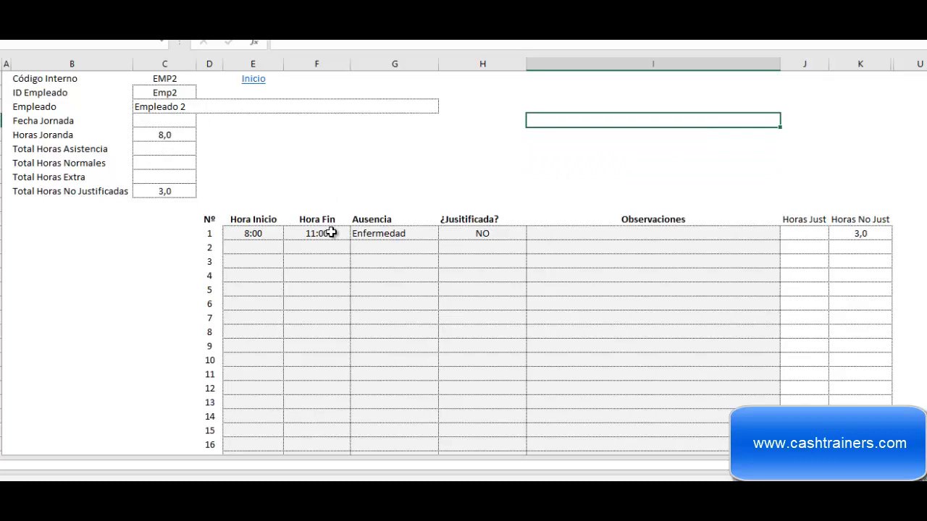
left_click(258, 249)
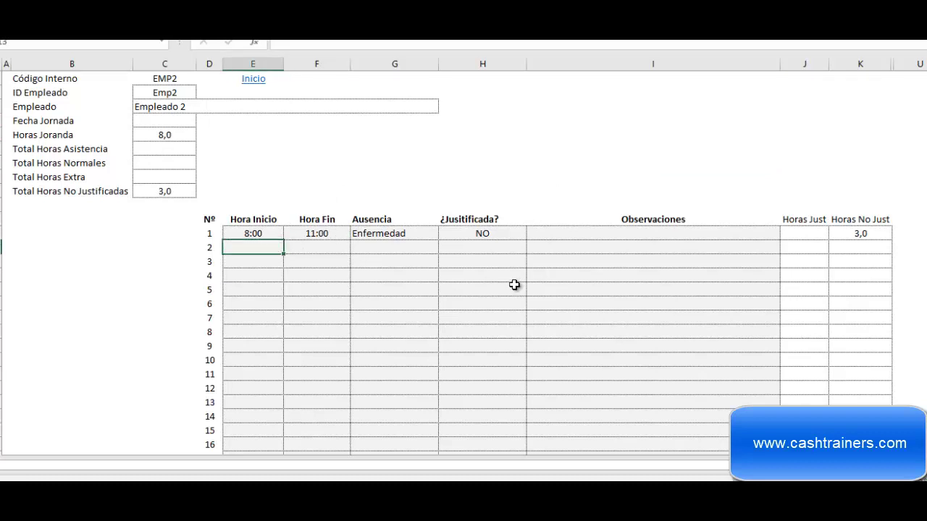
type("11:00")
key("Tab")
type("16:")
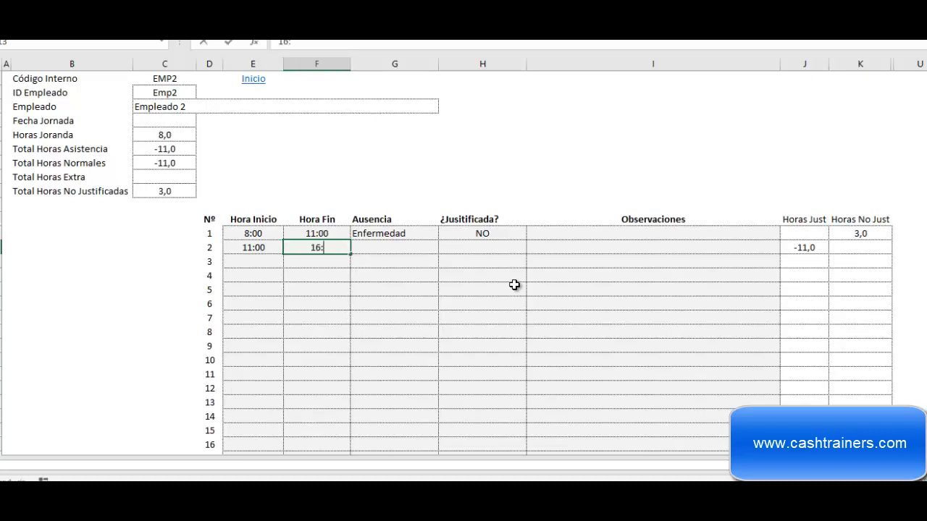
type("00")
key("Tab")
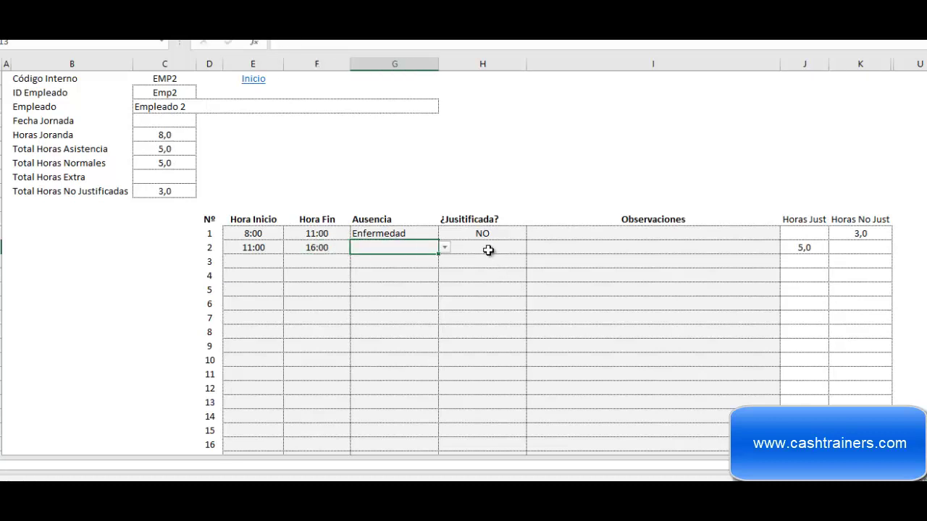
left_click(444, 249)
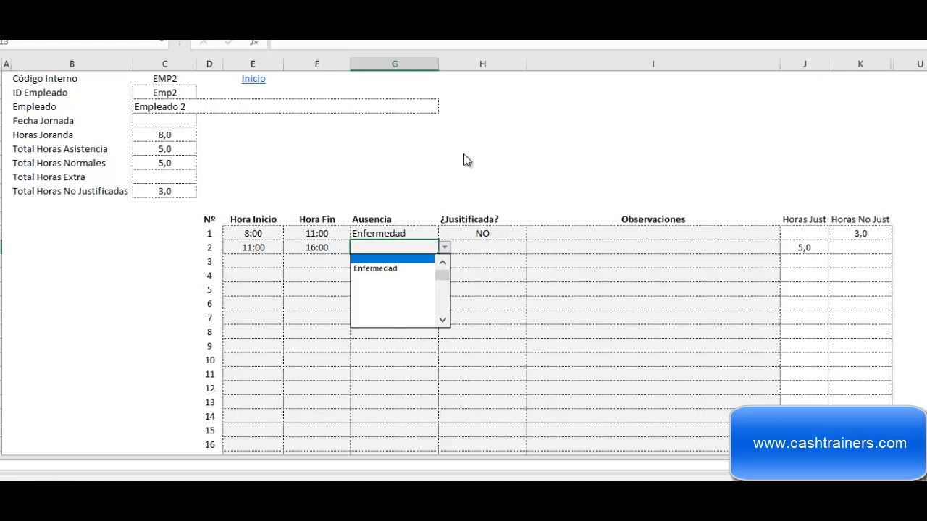
key("Escape")
left_click(706, 178)
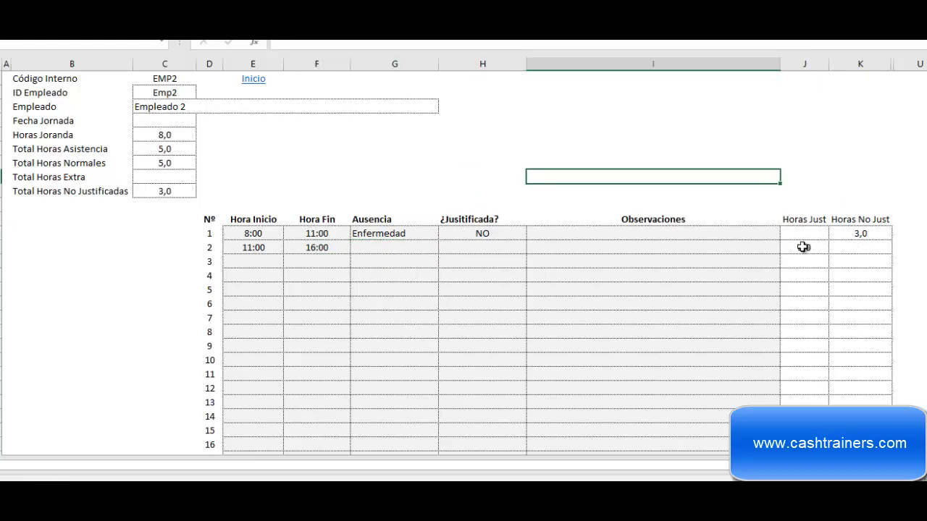
left_click(384, 150)
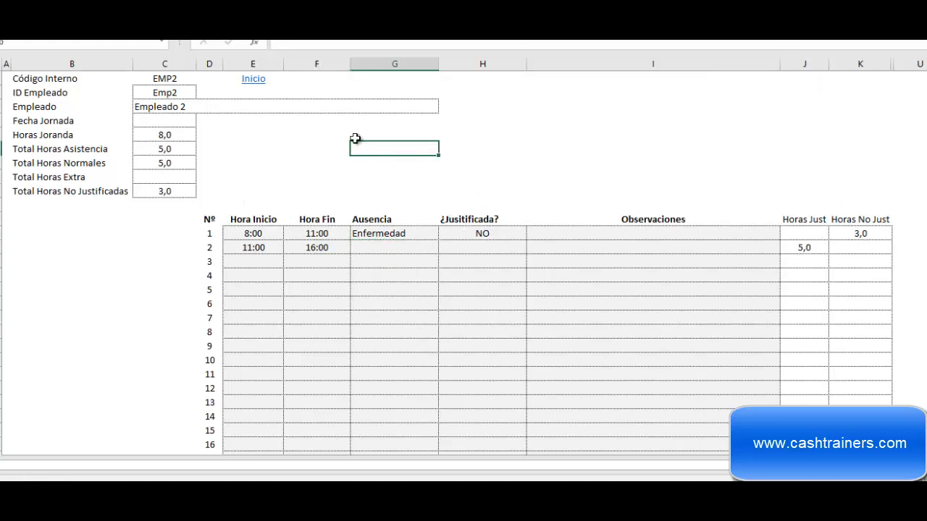
left_click(254, 79)
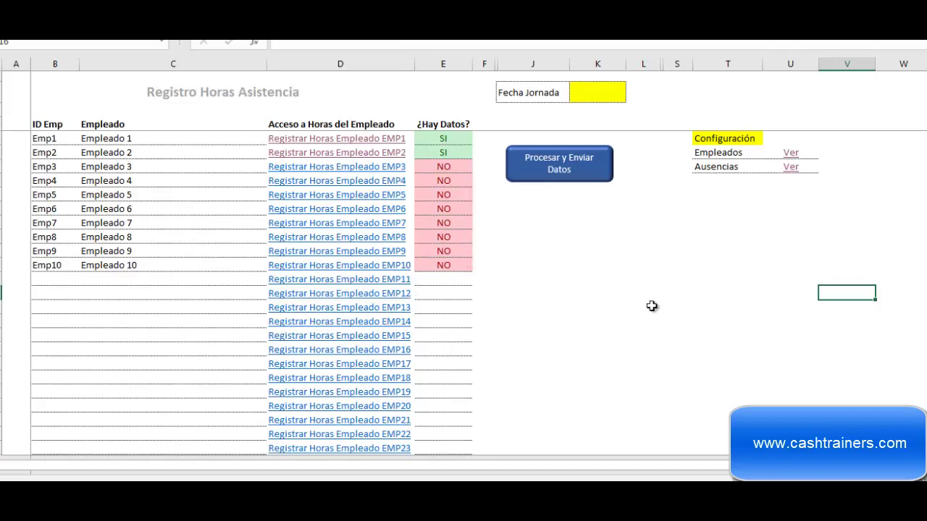
Step: Enter 13-05-19 as the Fecha Jornada after the missing-date warning
left_click(576, 172)
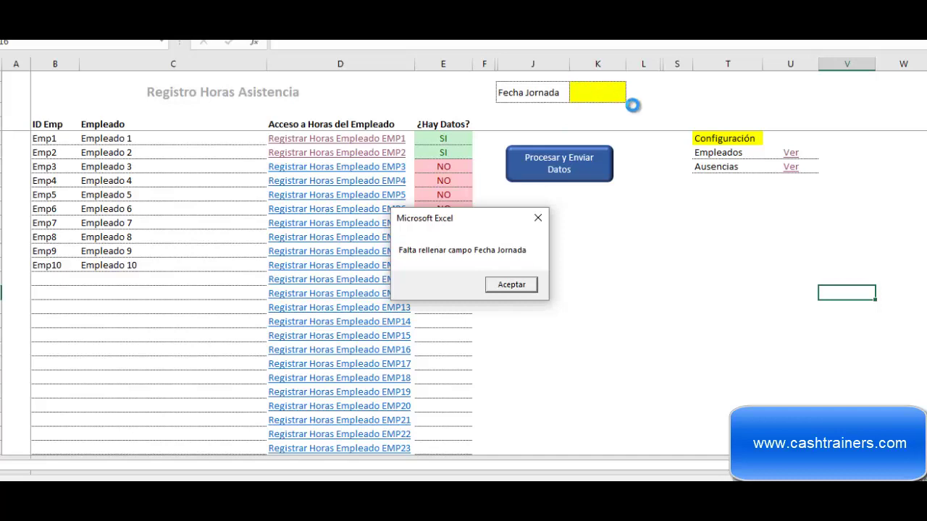
left_click(510, 284)
left_click(695, 293)
left_click(598, 86)
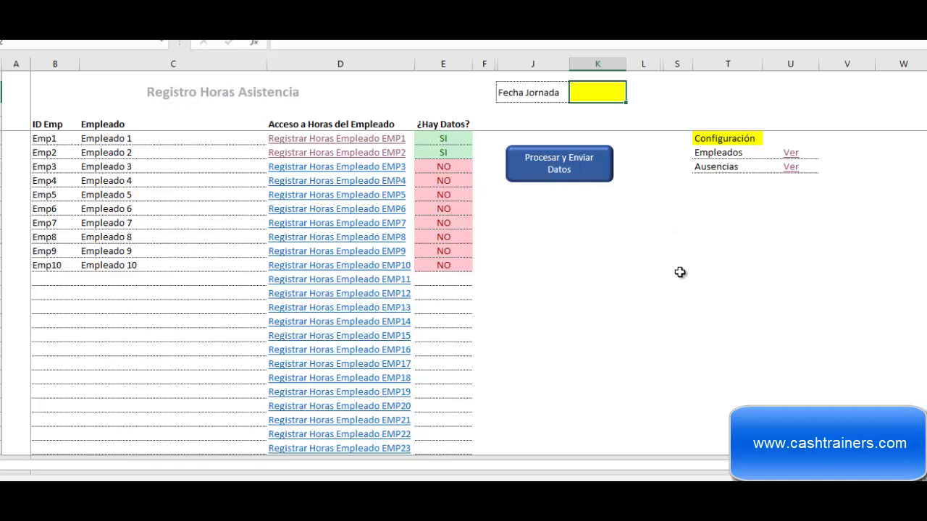
type("13-05-")
type("19")
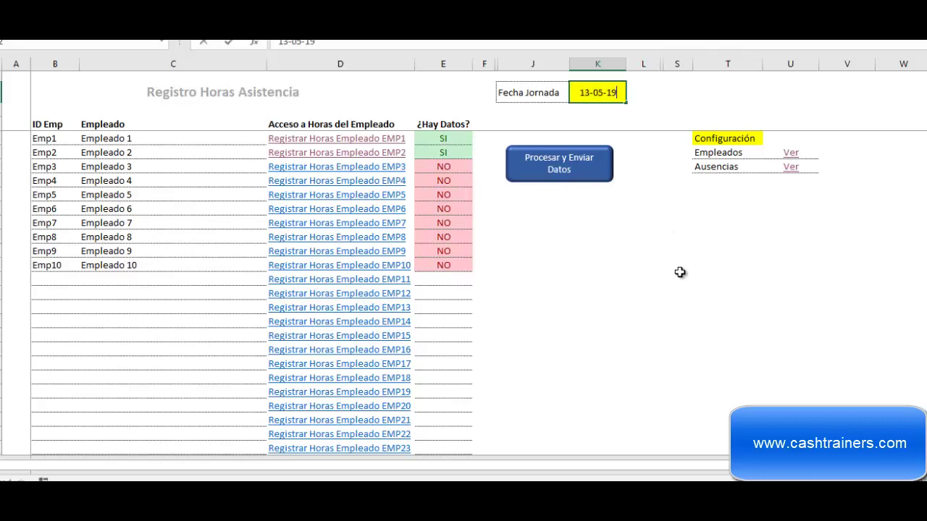
left_click(679, 273)
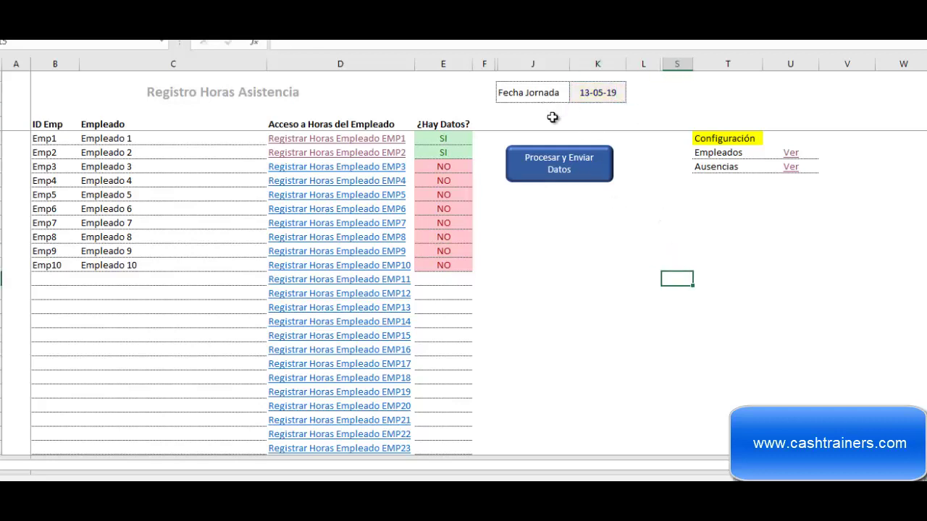
Step: Process and send the day's data, confirming the backup with Sí and Aceptar
left_click(582, 168)
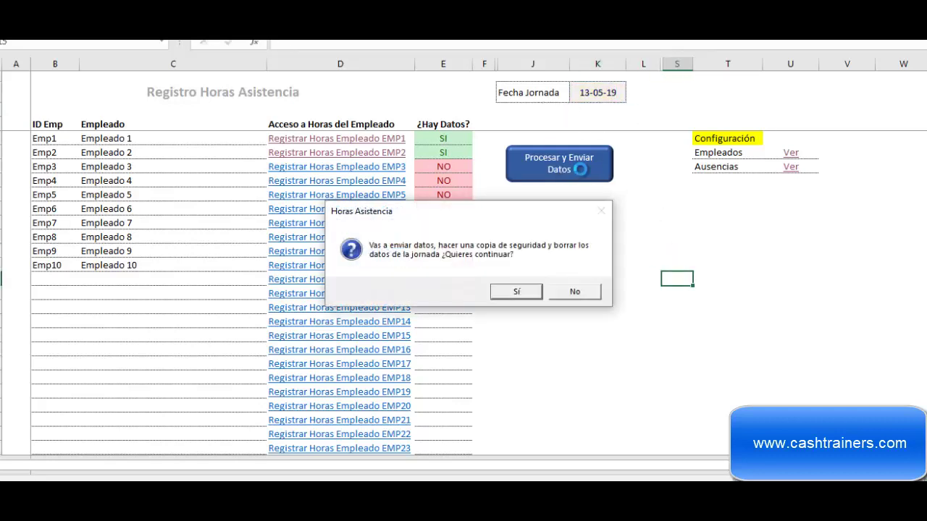
left_click(521, 292)
left_click(509, 292)
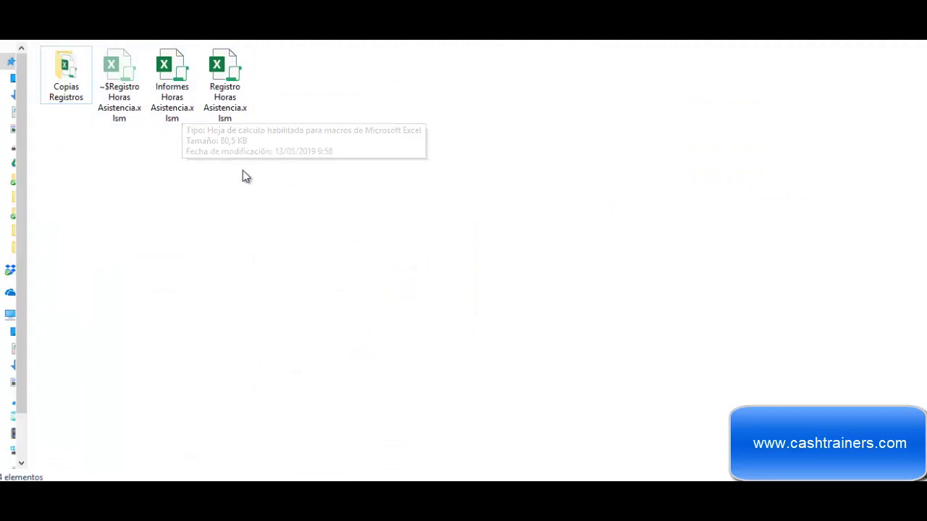
Step: Open Registro Horas 13-05-19.xlsm inside the Copias Registros folder
double_click(80, 104)
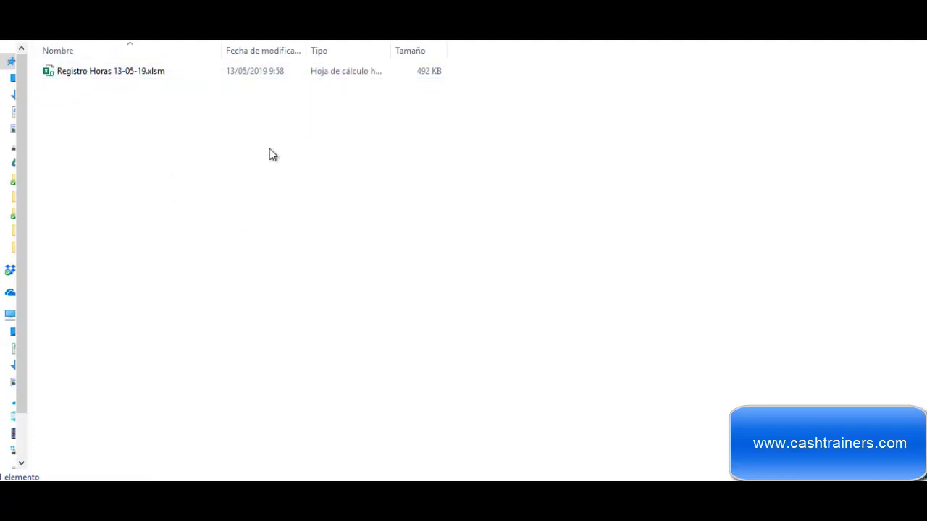
double_click(148, 71)
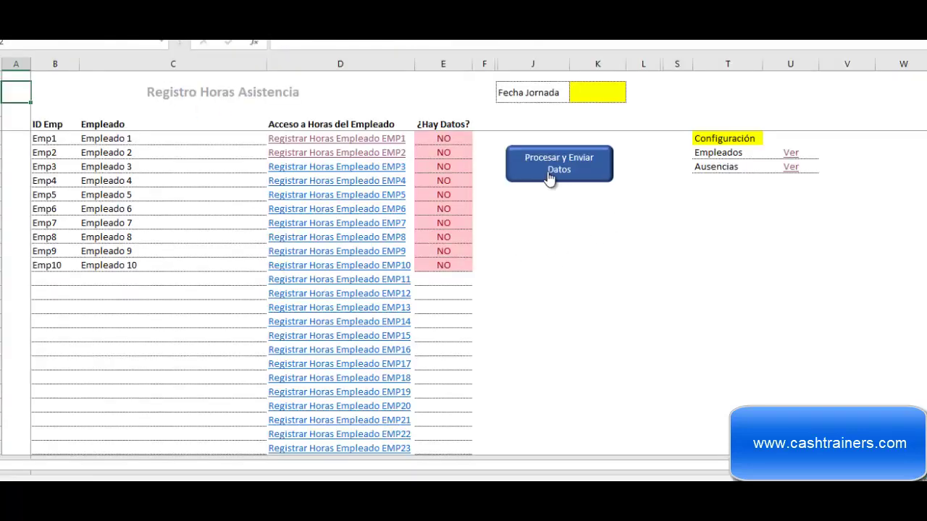
Step: Close the 13-05-19 backup without saving and go up to the main attendance folder
left_click(546, 171)
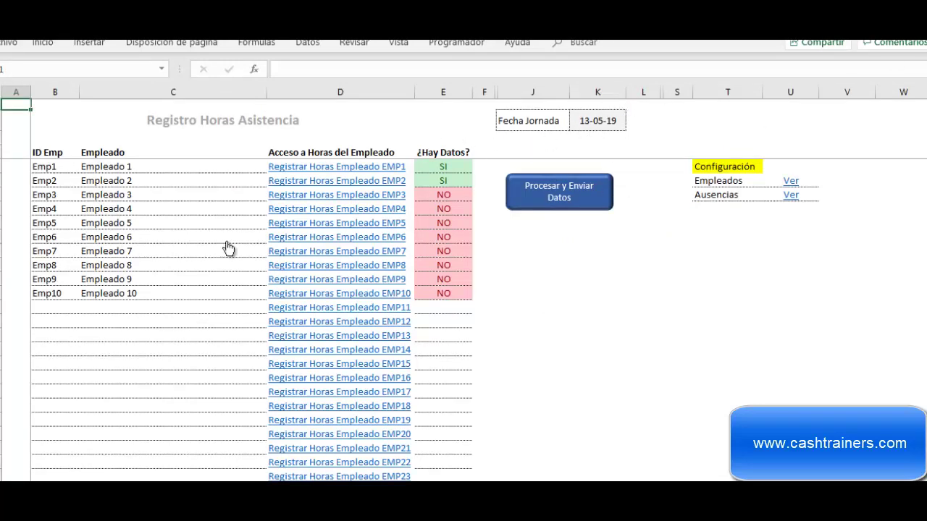
right_click(325, 223)
key("Escape")
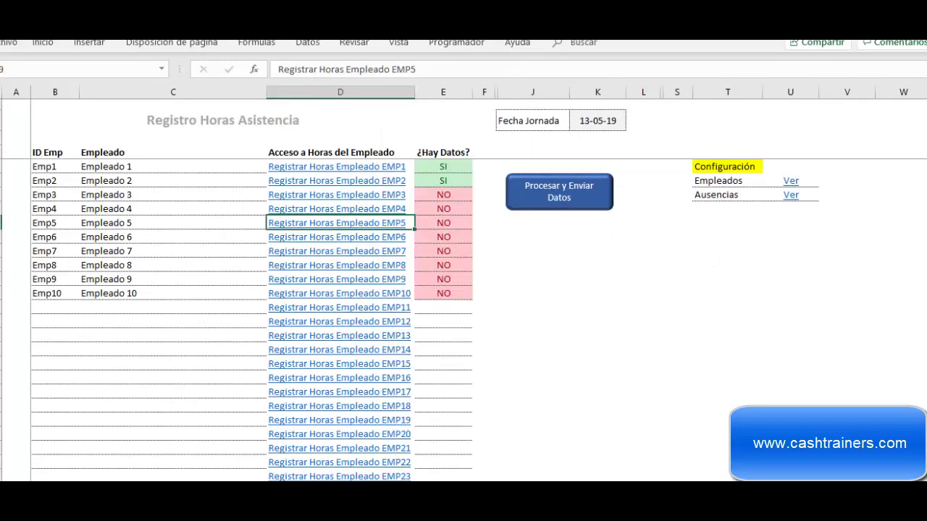
key("ctrl+w")
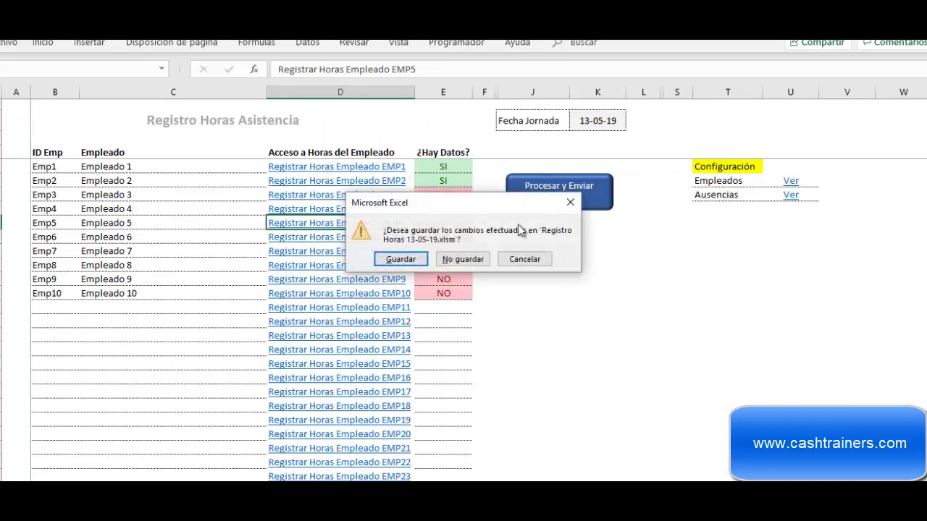
left_click(459, 259)
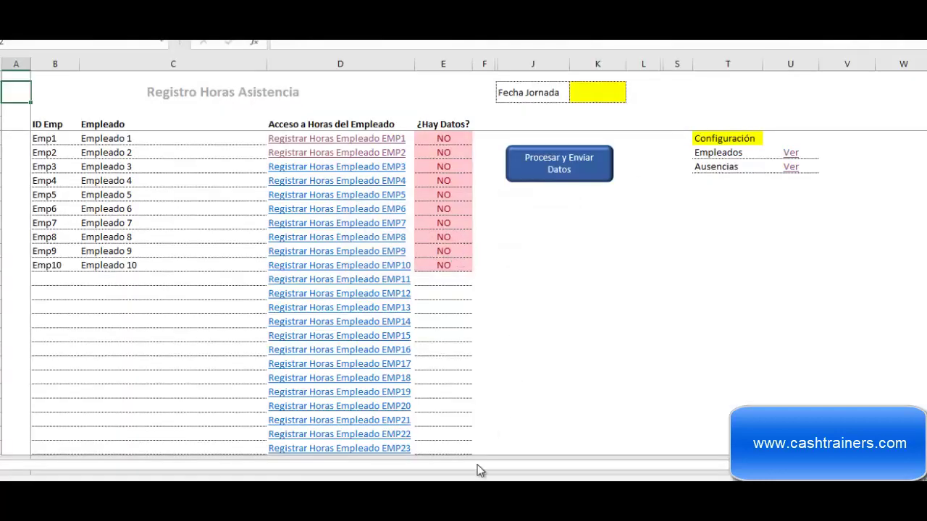
key("alt+Up")
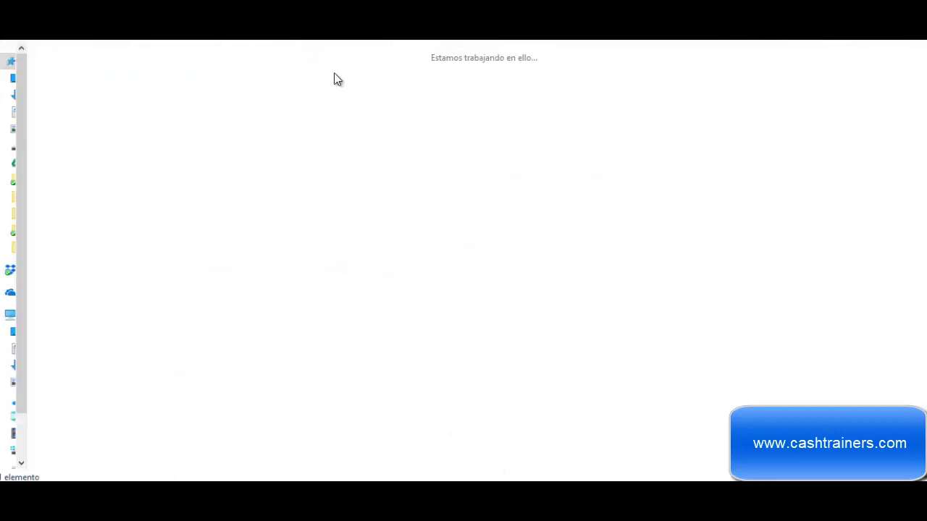
left_click(210, 211)
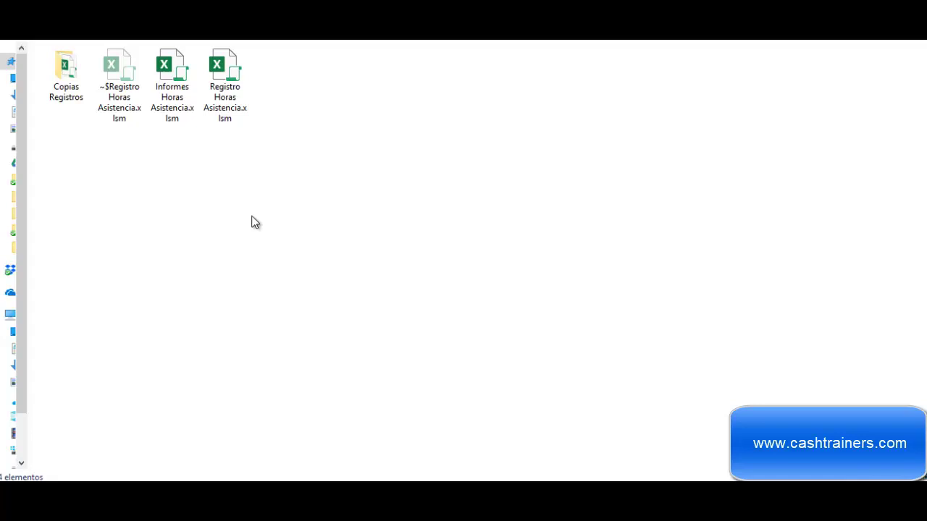
Step: Open Informes Horas Asistencia.xlsm, check the received-days formula in E7, and show the Informes sheet
double_click(180, 100)
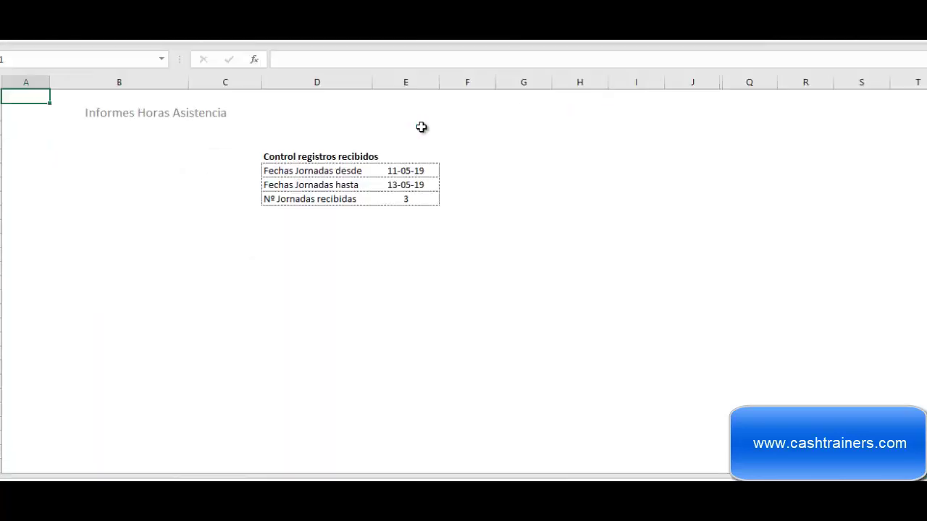
left_click(627, 154)
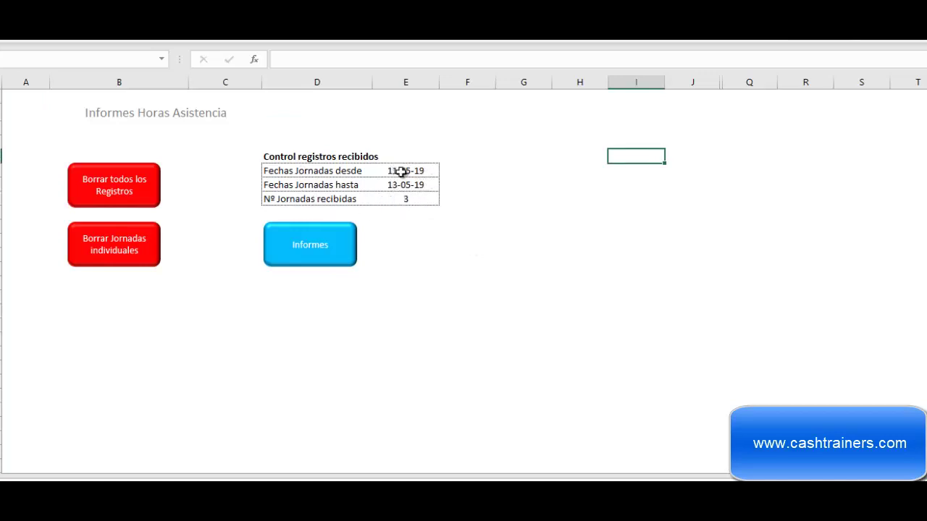
left_click(465, 212)
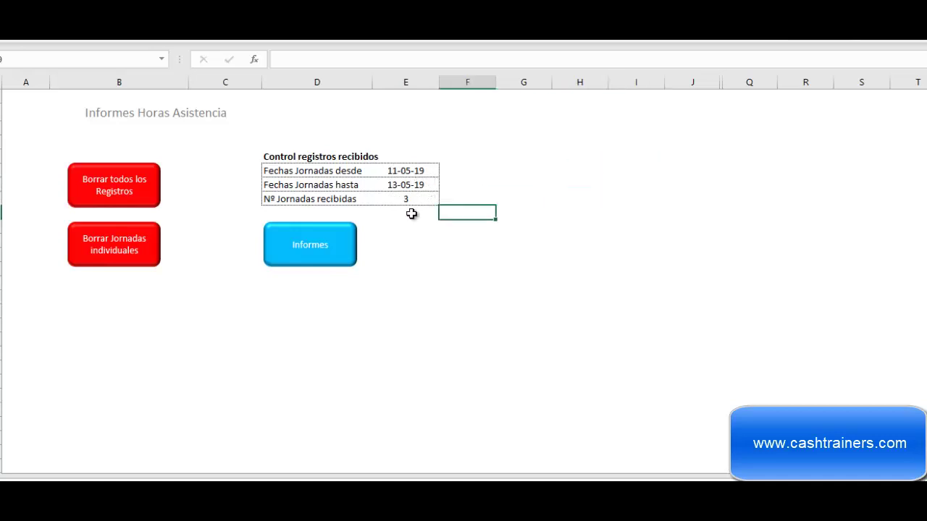
left_click(415, 198)
left_click(489, 188)
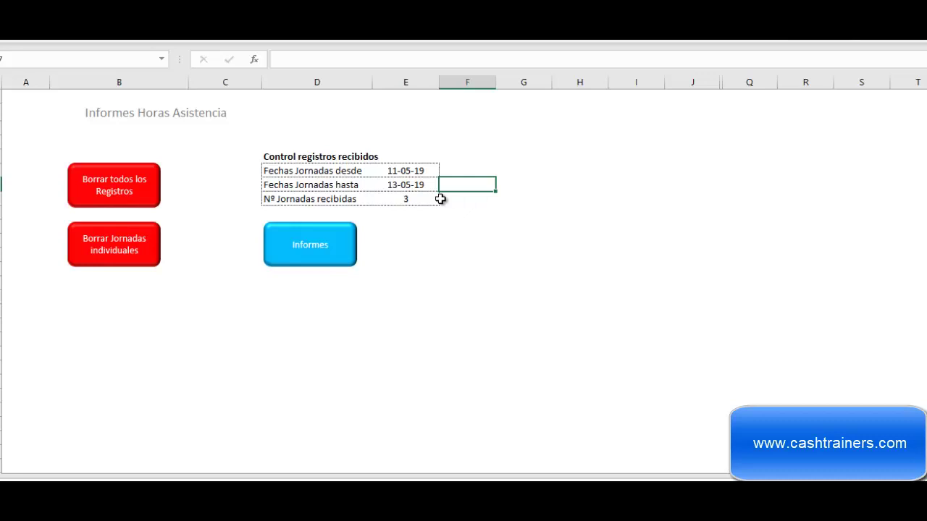
left_click(519, 213)
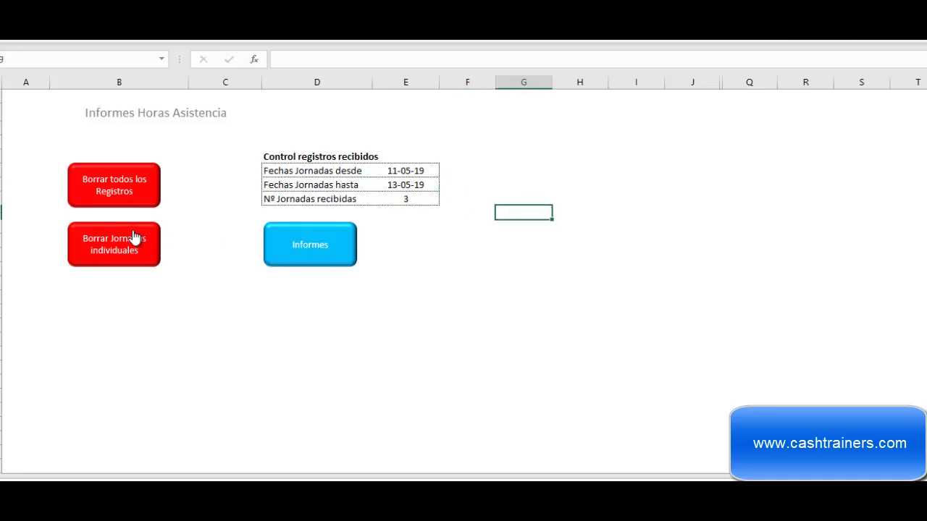
left_click(344, 258)
left_click(586, 212)
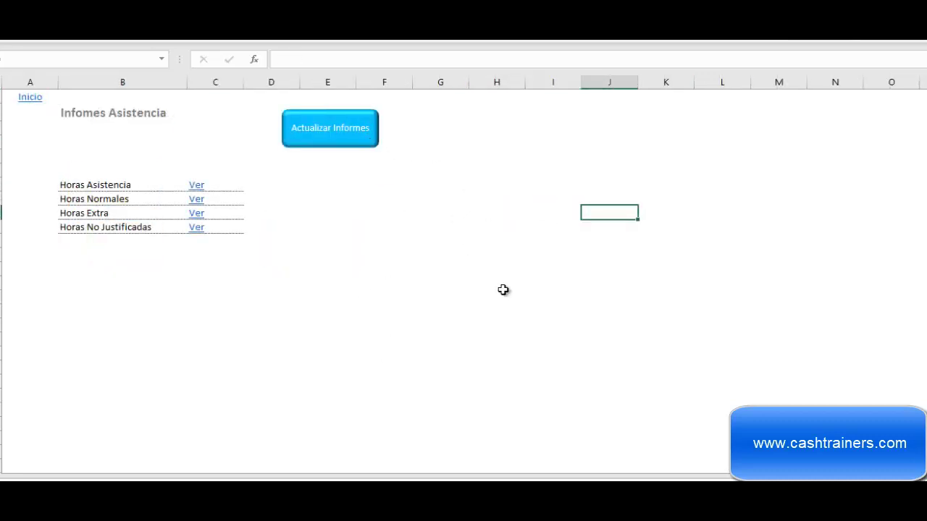
left_click(539, 268)
left_click(198, 188)
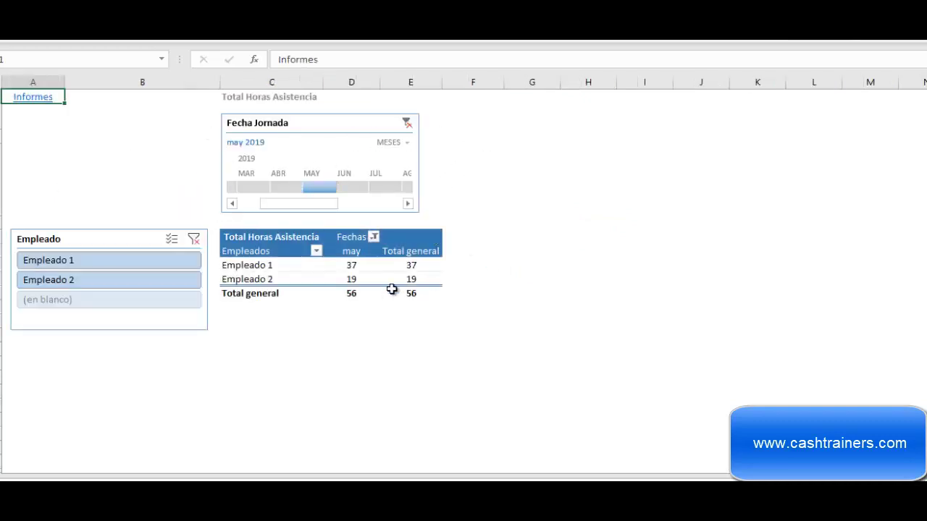
left_click(353, 192)
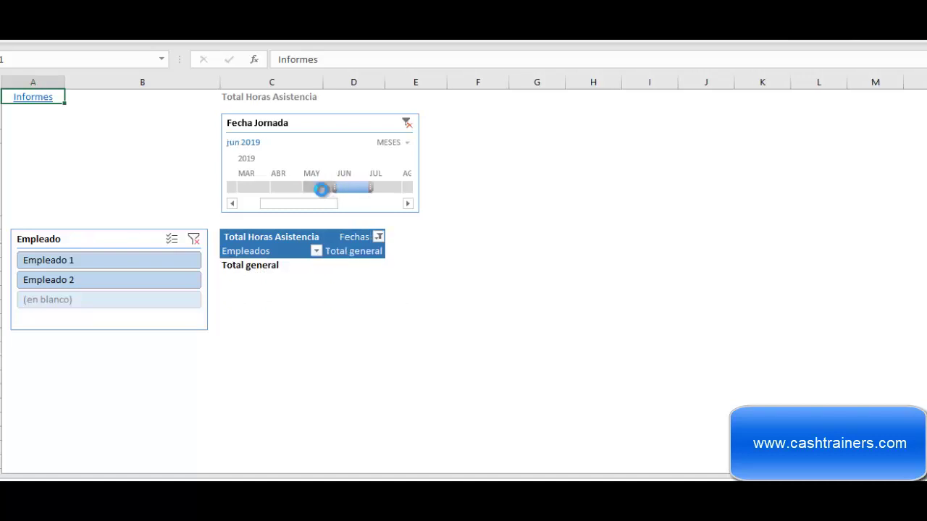
left_click(318, 189)
left_click(125, 282)
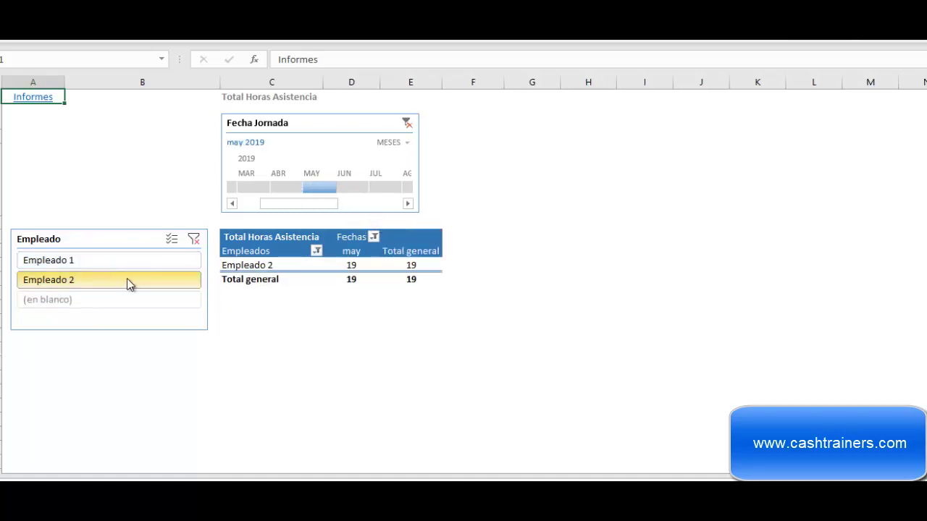
left_click(145, 262)
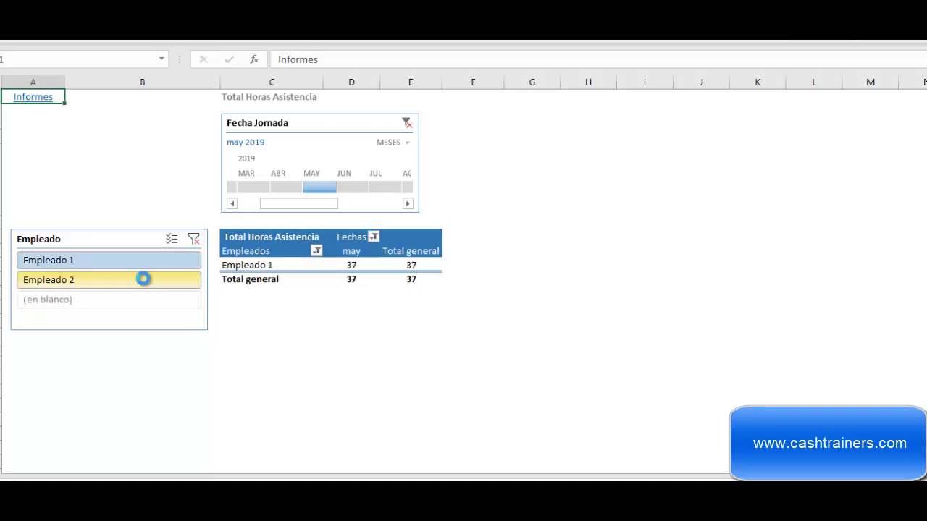
left_click(145, 279)
left_click(193, 239)
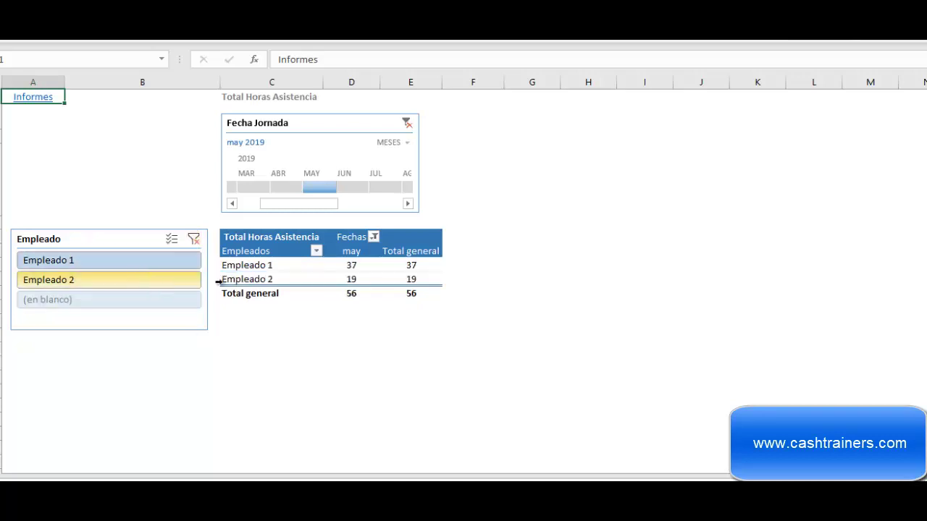
left_click(33, 96)
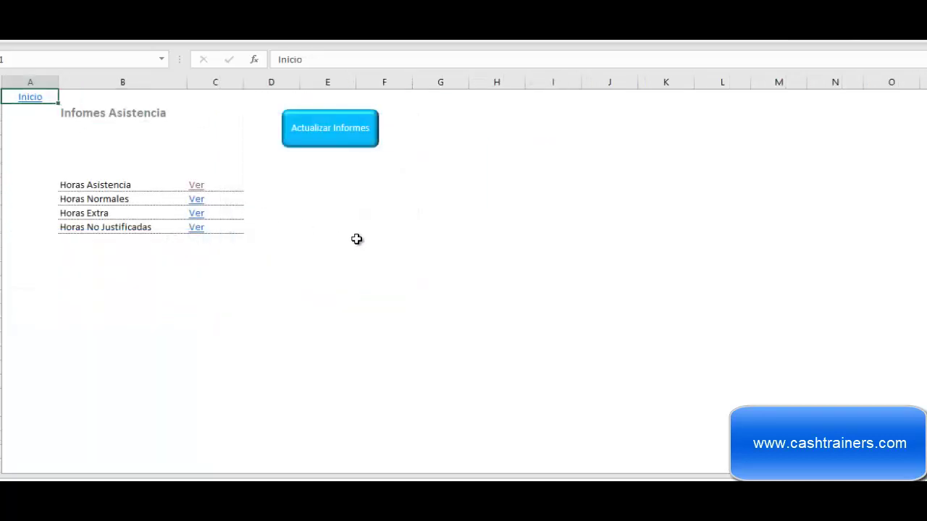
left_click(196, 199)
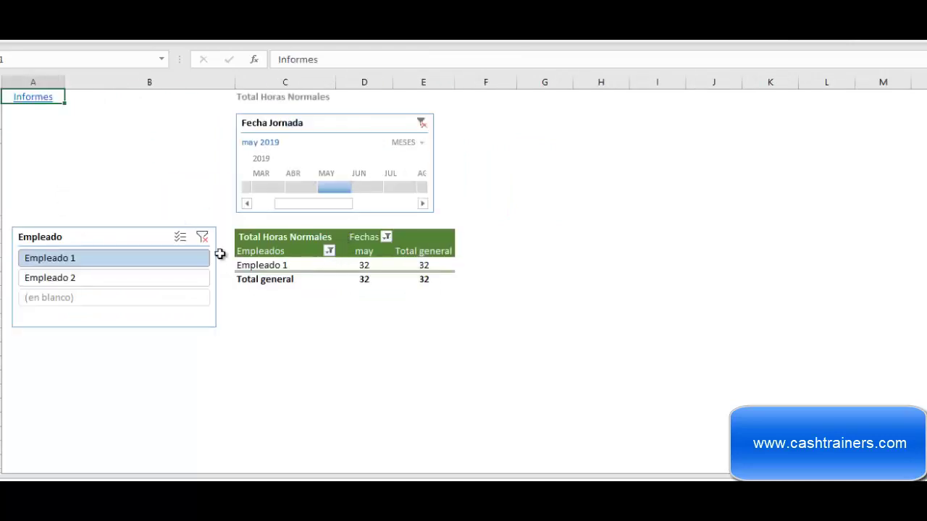
left_click(33, 97)
left_click(196, 212)
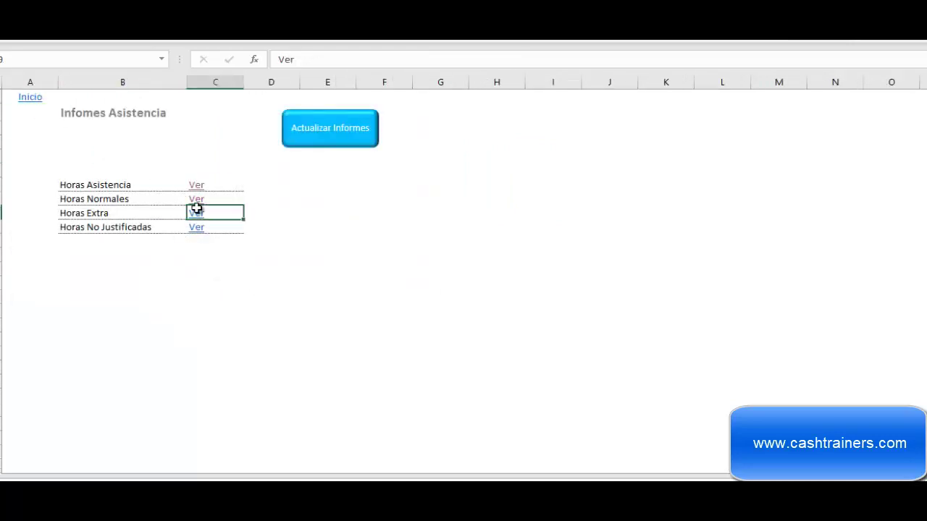
left_click(34, 98)
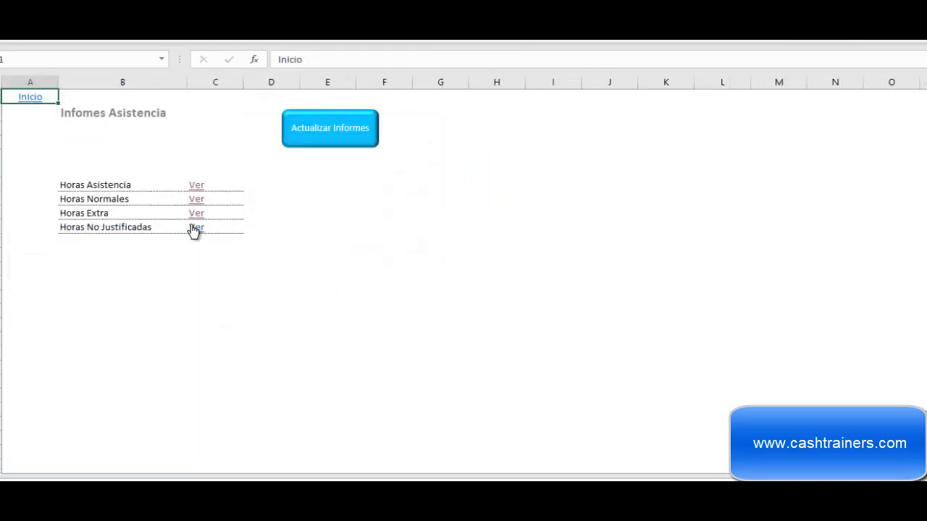
left_click(193, 227)
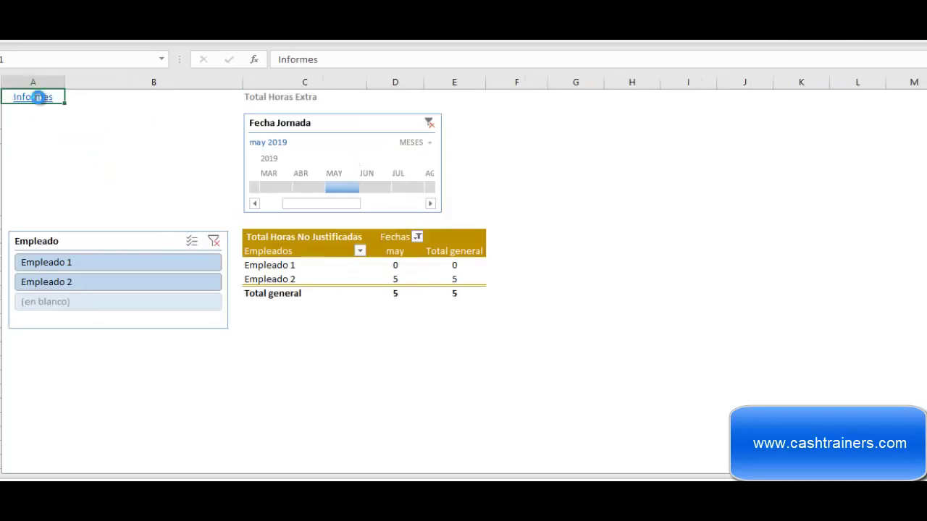
left_click(33, 96)
left_click(661, 127)
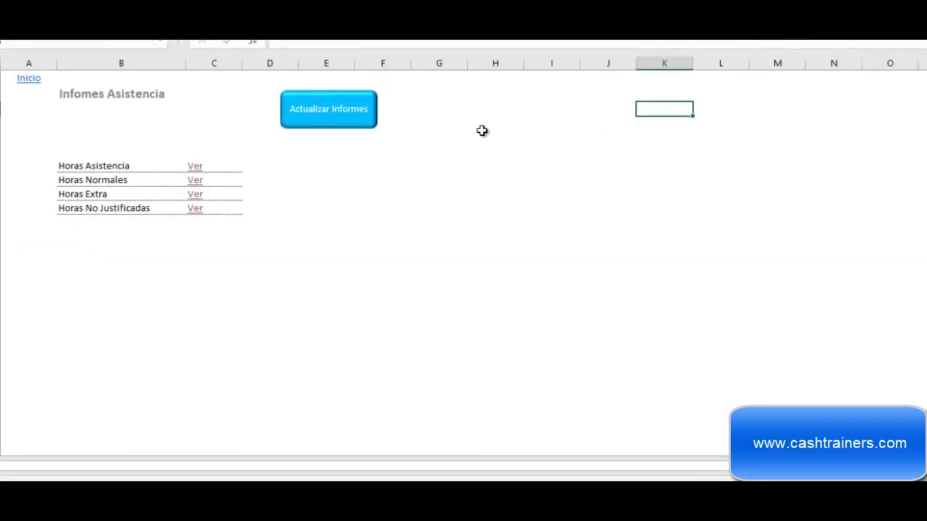
Step: Return to Inicio, try Borrar todos los Registros, and cancel at the password prompt
left_click(27, 99)
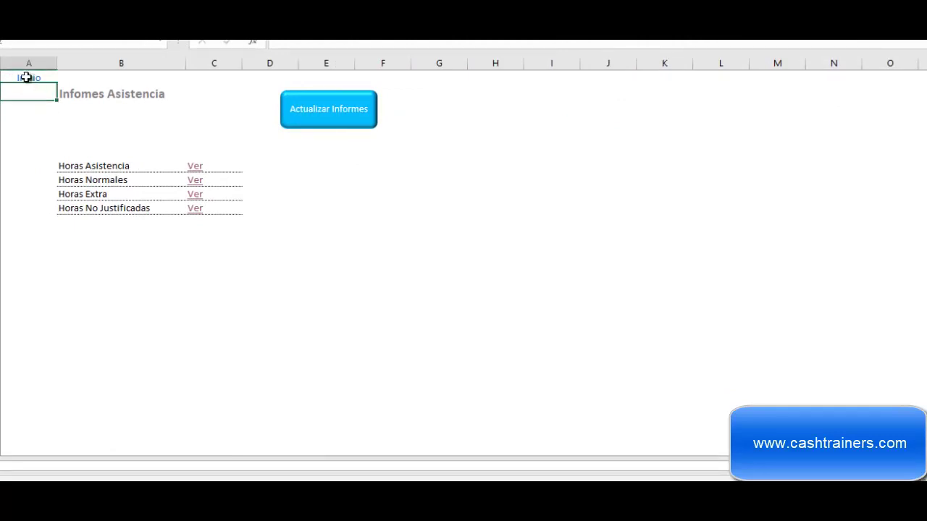
left_click(25, 77)
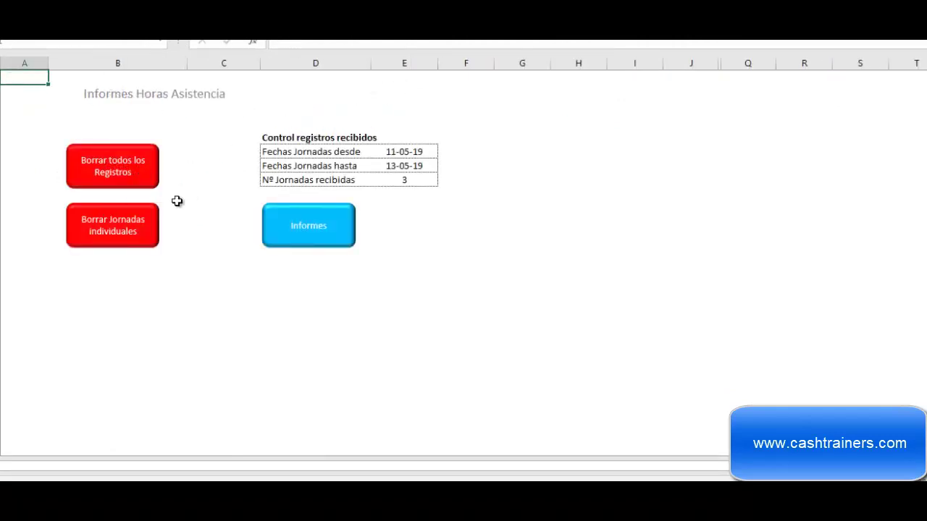
left_click(129, 172)
left_click(561, 168)
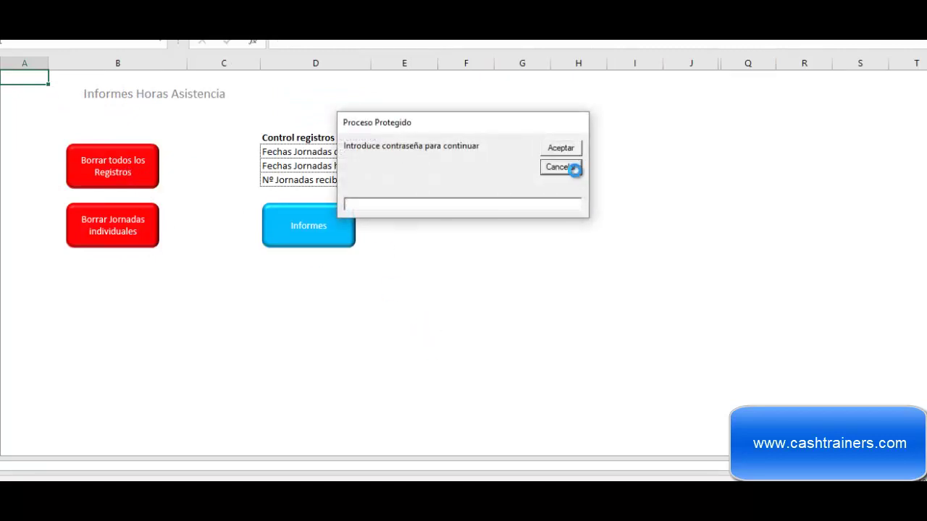
left_click(511, 289)
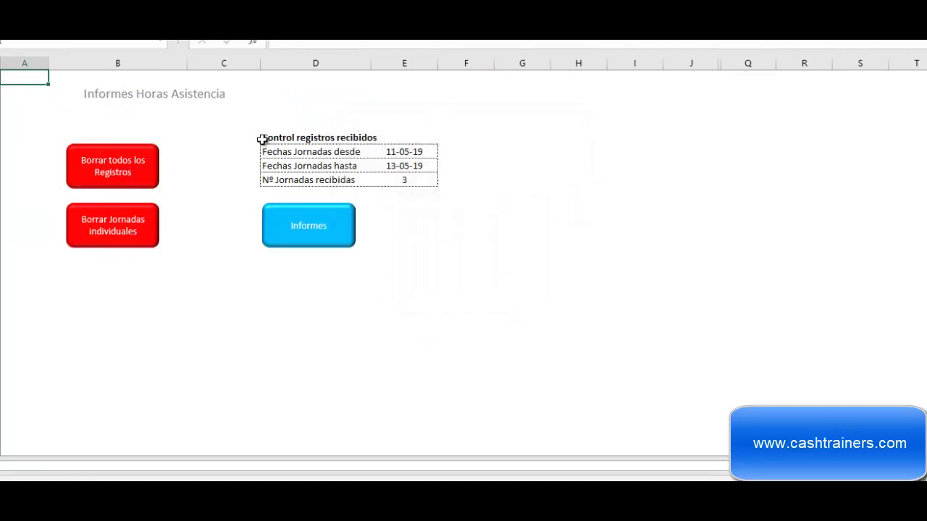